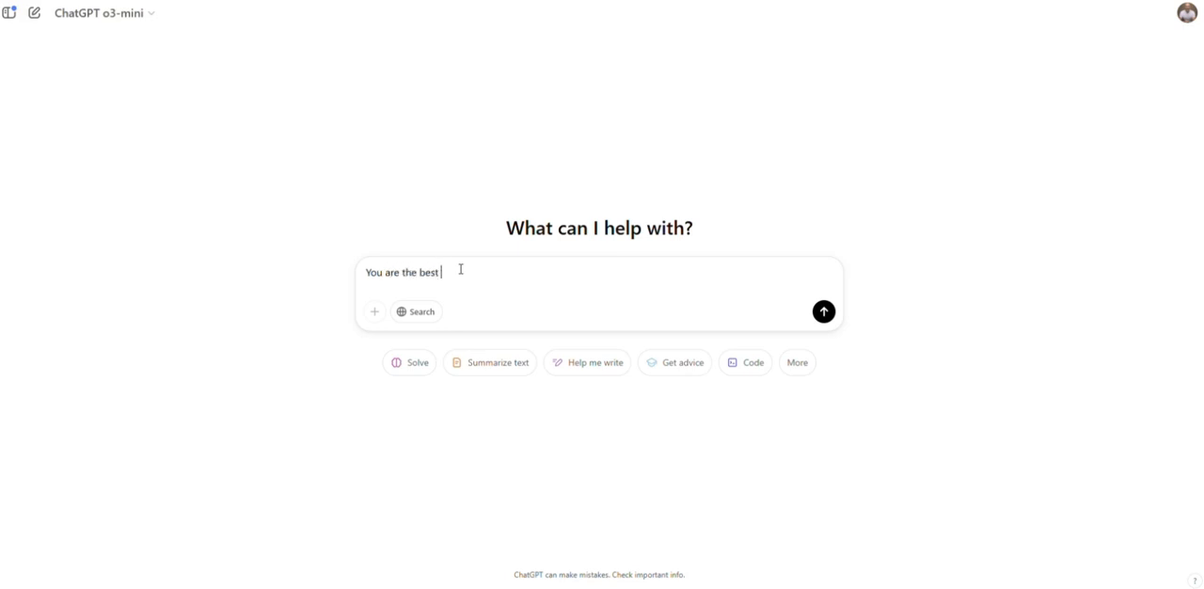
type("writer in the world")
type("of ficti")
- Write the time-loop story prompt in King and Brown's style, correcting a typo and inserting 'short' before 'story'
key("BackSpace")
key("BackSpace")
key("BackSpace")
key("BackSpace")
key("BackSpace")
type("iction. ")
type("Please w")
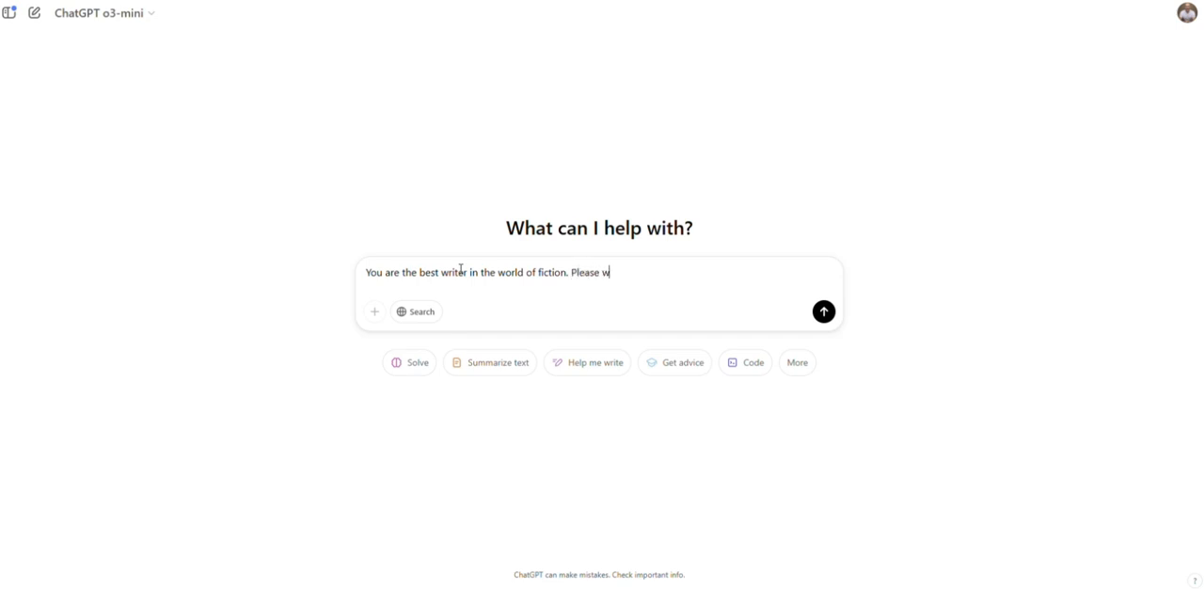
type("rite a ")
type("story about a")
type(" time loop that is u")
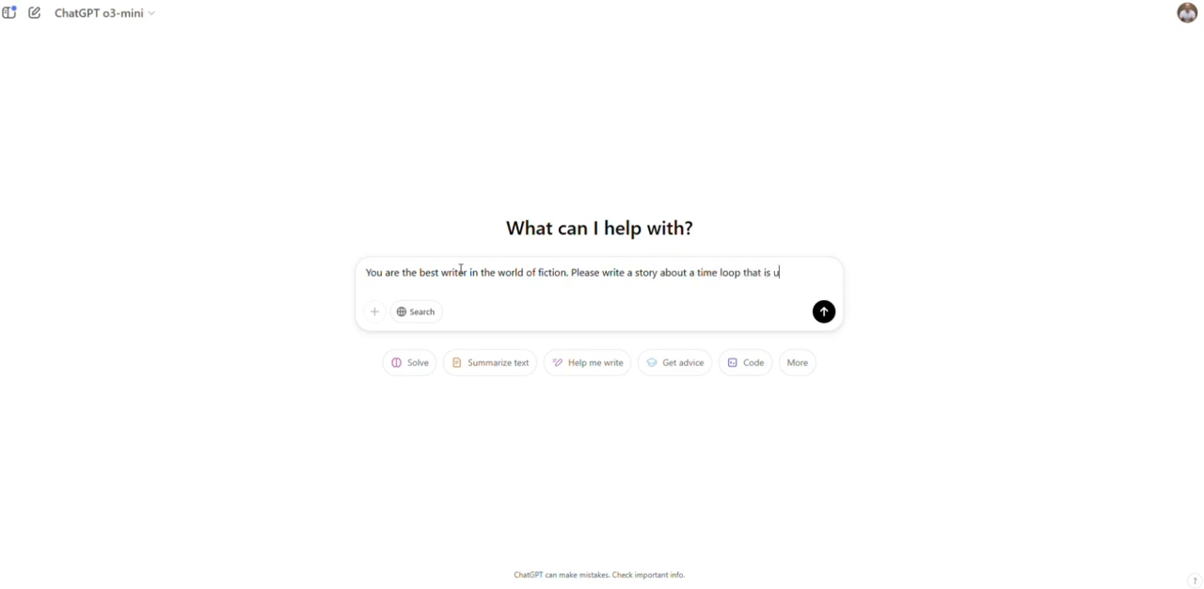
type("nique, creative, ")
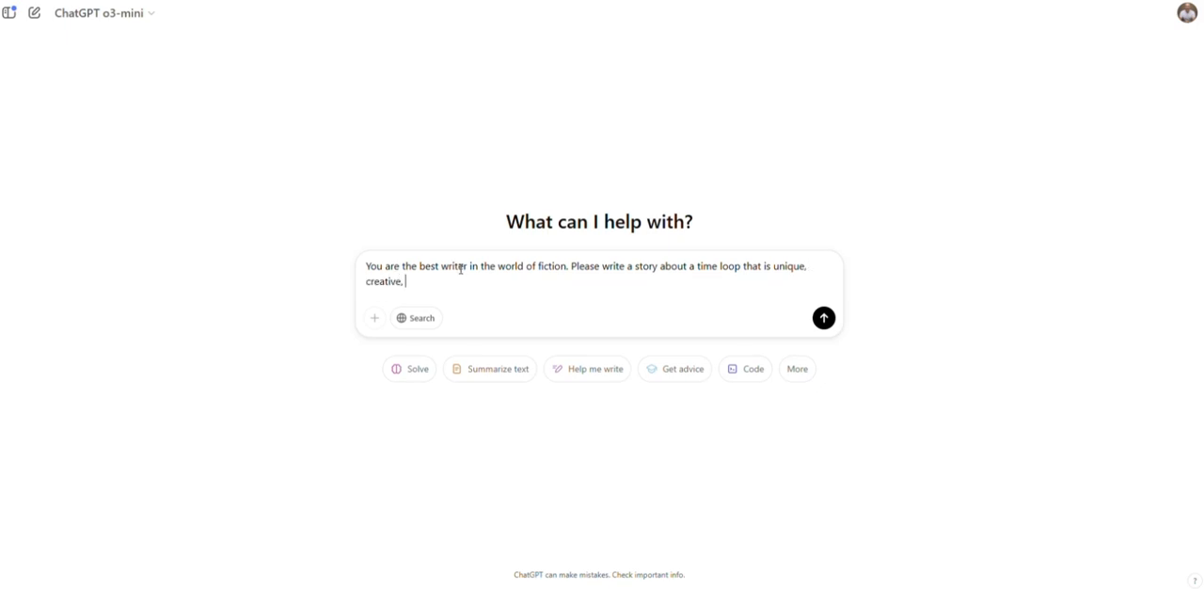
type("and in the style of")
type(" Steven Ki")
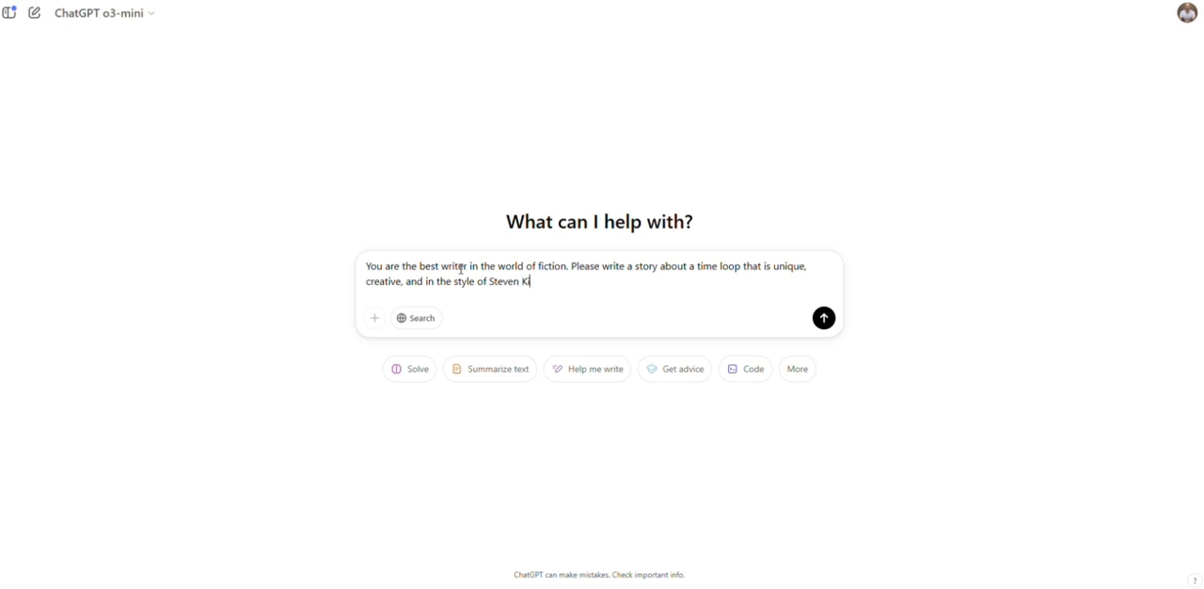
type("ng and Dan Brown.")
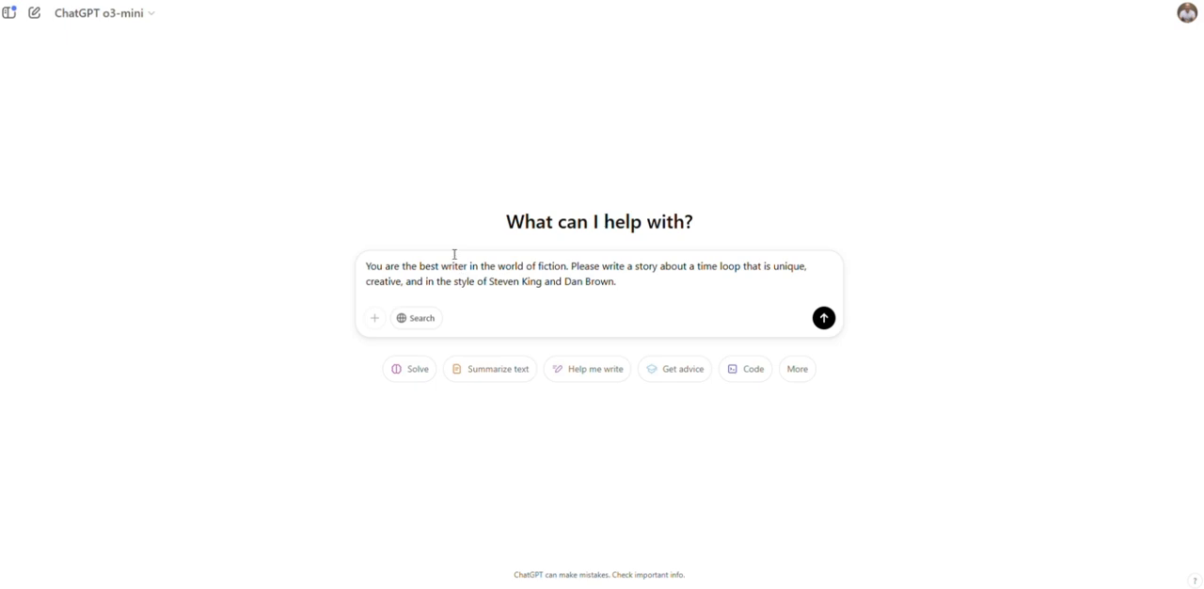
left_click(639, 266)
type("sh")
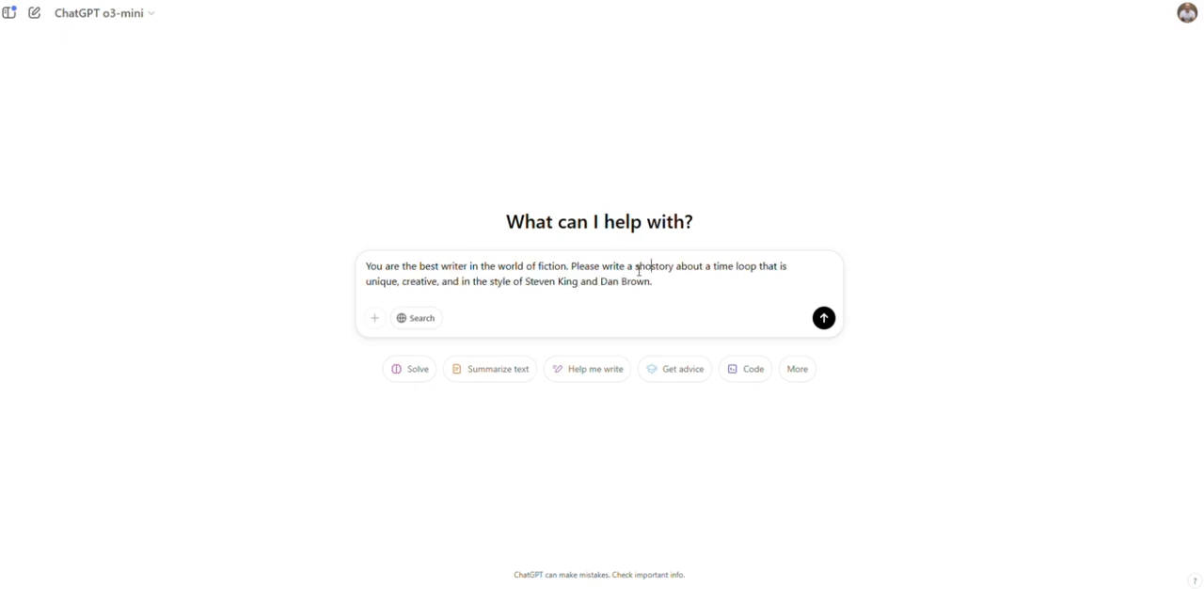
type("ort")
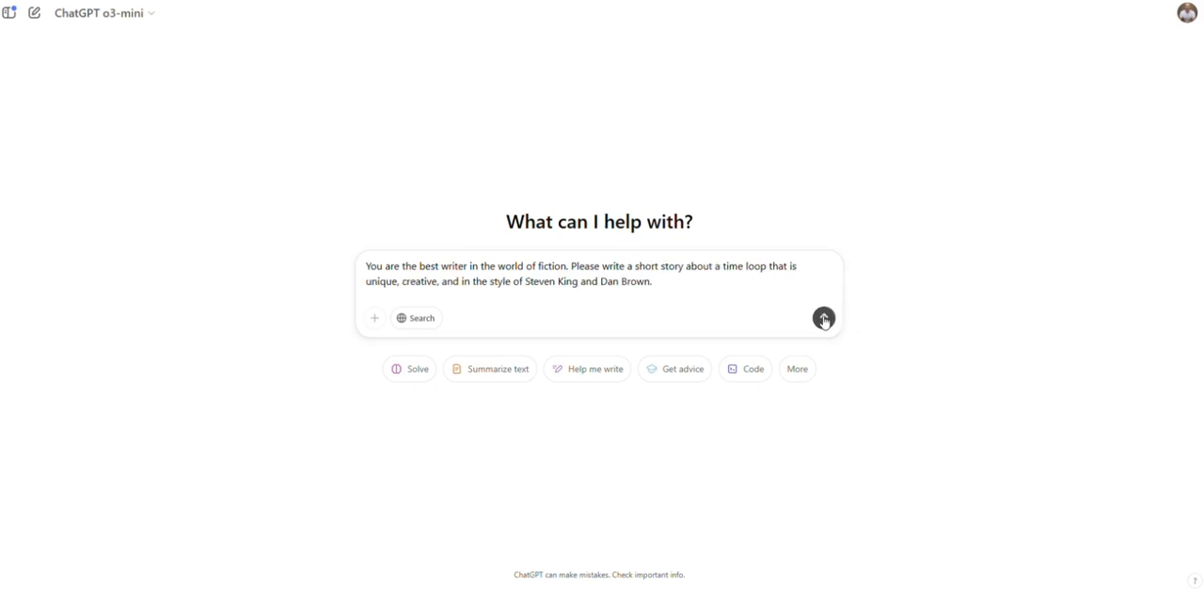
- Send the request and read the returned clock-tower time-loop story about Ethan Corbett
left_click(823, 319)
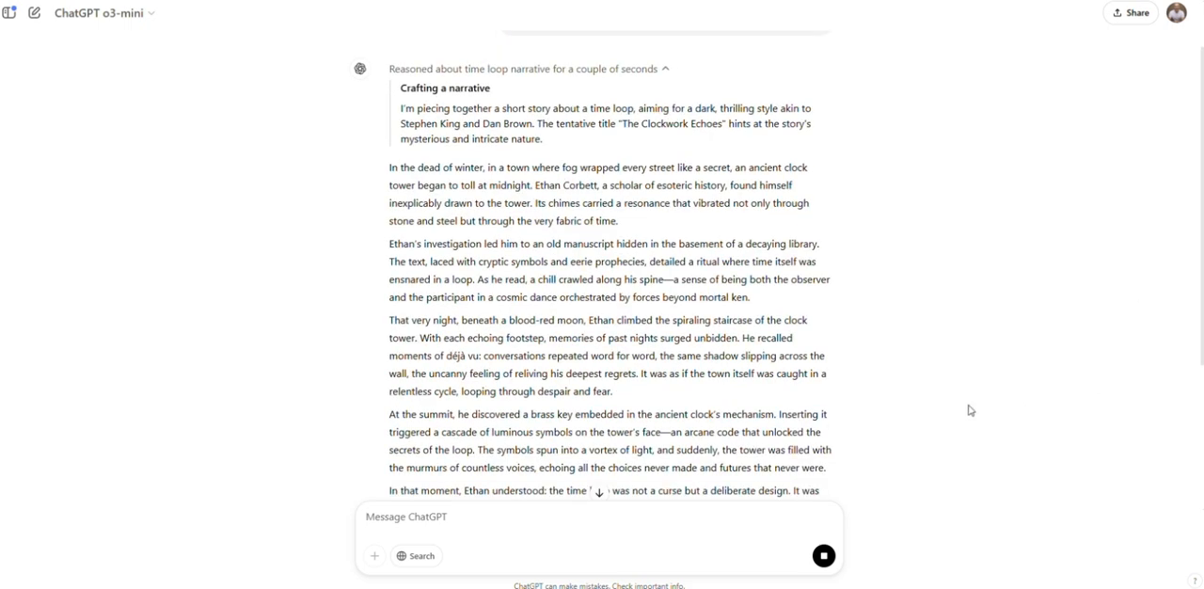
scroll(704, 296, "up", 1)
scroll(470, 210, "down", 1)
scroll(472, 208, "down", 3)
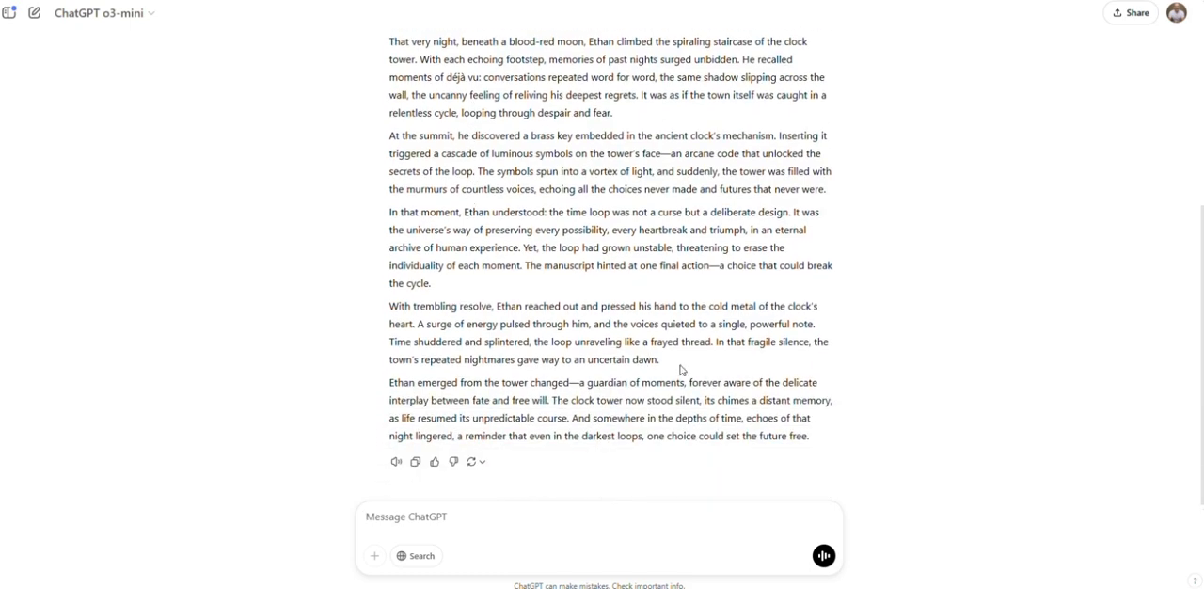
scroll(682, 369, "up", 3)
scroll(663, 333, "up", 1)
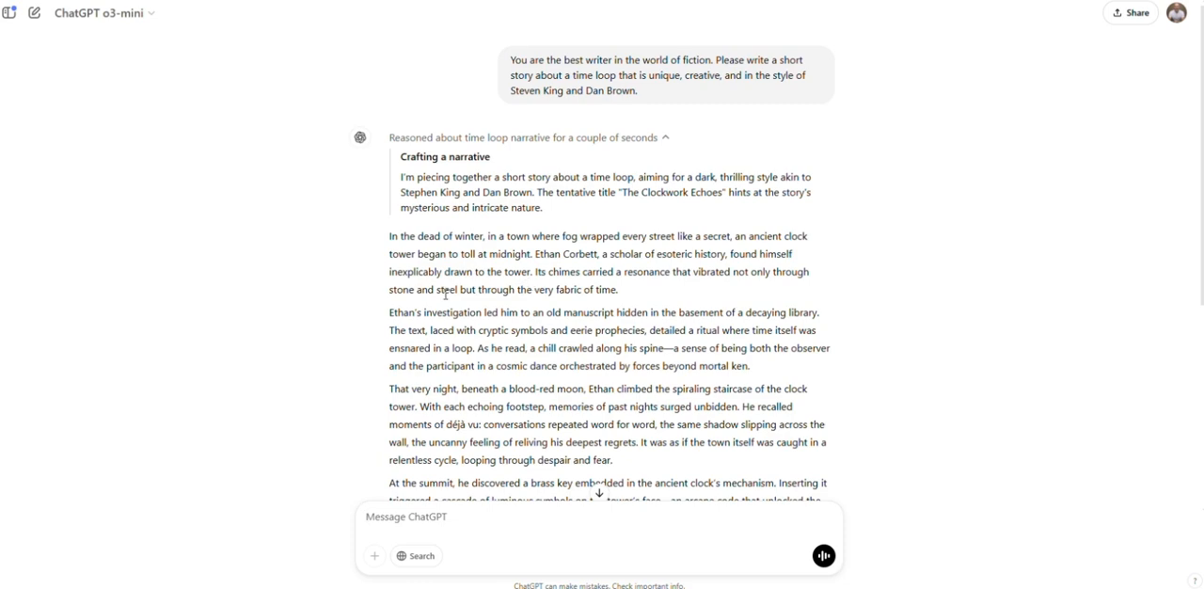
scroll(636, 297, "down", 1)
scroll(636, 298, "down", 3)
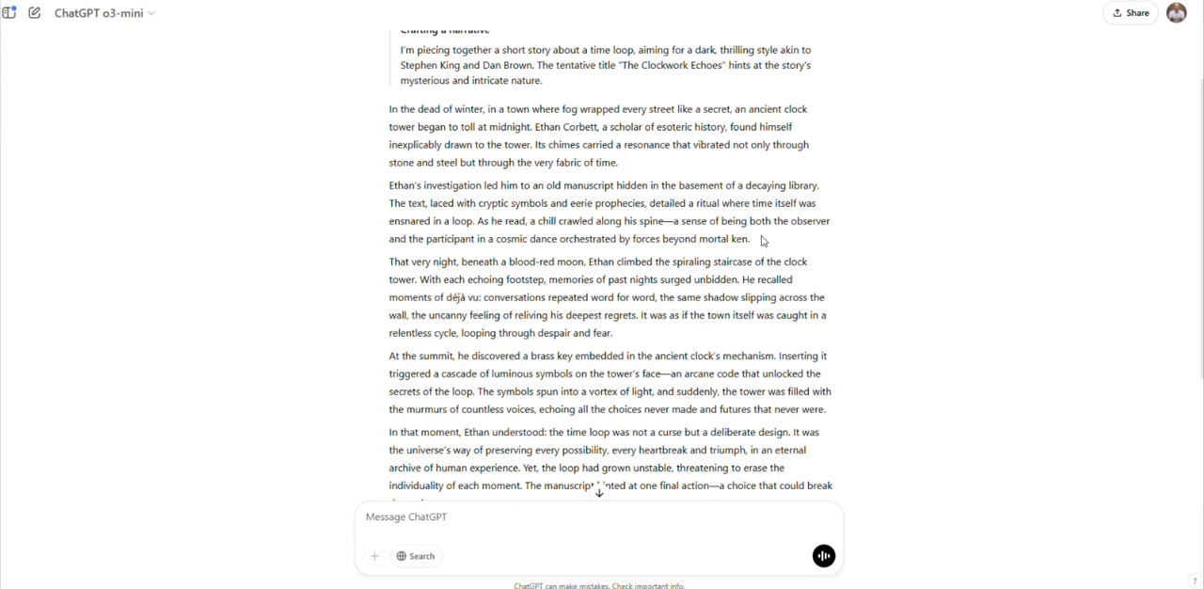
scroll(656, 362, "up", 1)
scroll(656, 362, "up", 1)
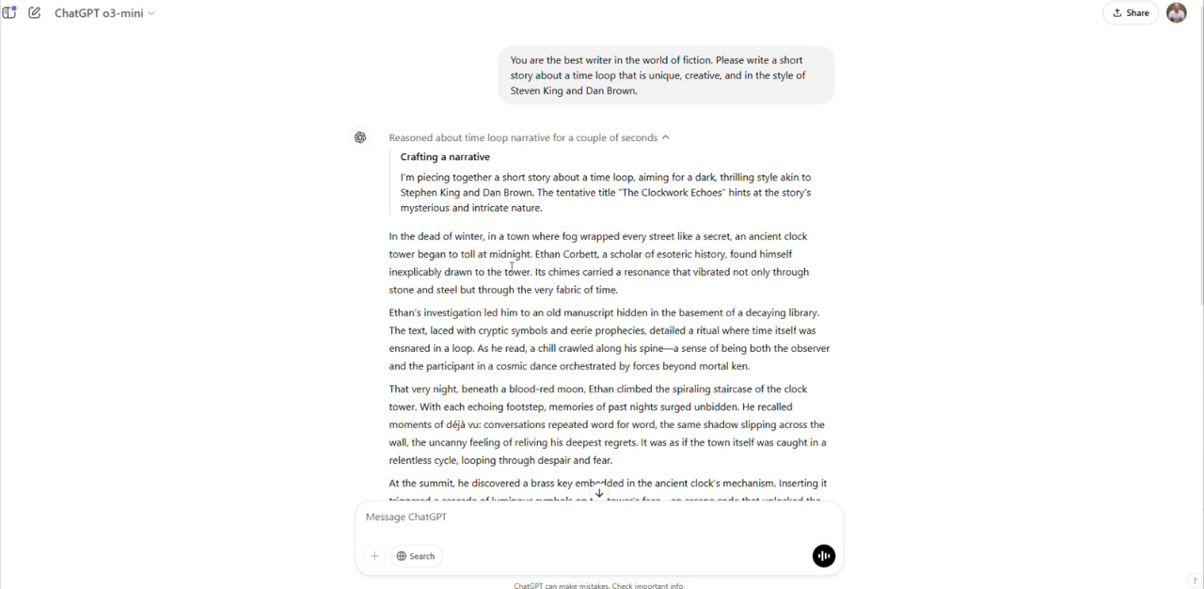
- Edit the original request to ask for a chess-themed first chapter set in Istanbul
left_click(655, 97)
scroll(944, 217, "up", 2)
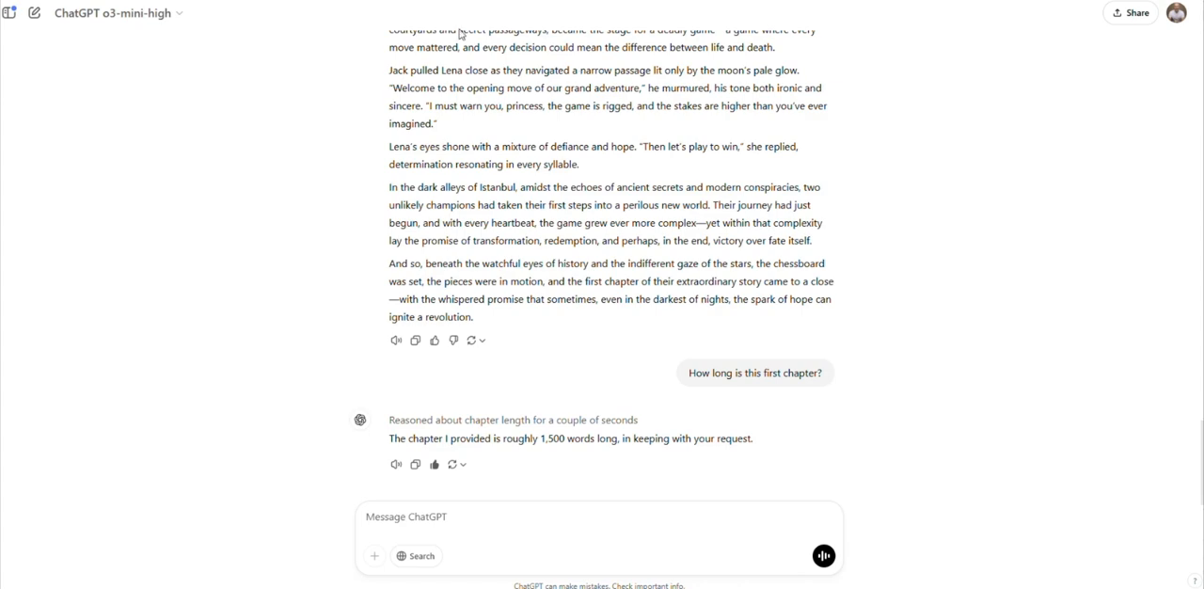
left_click(151, 17)
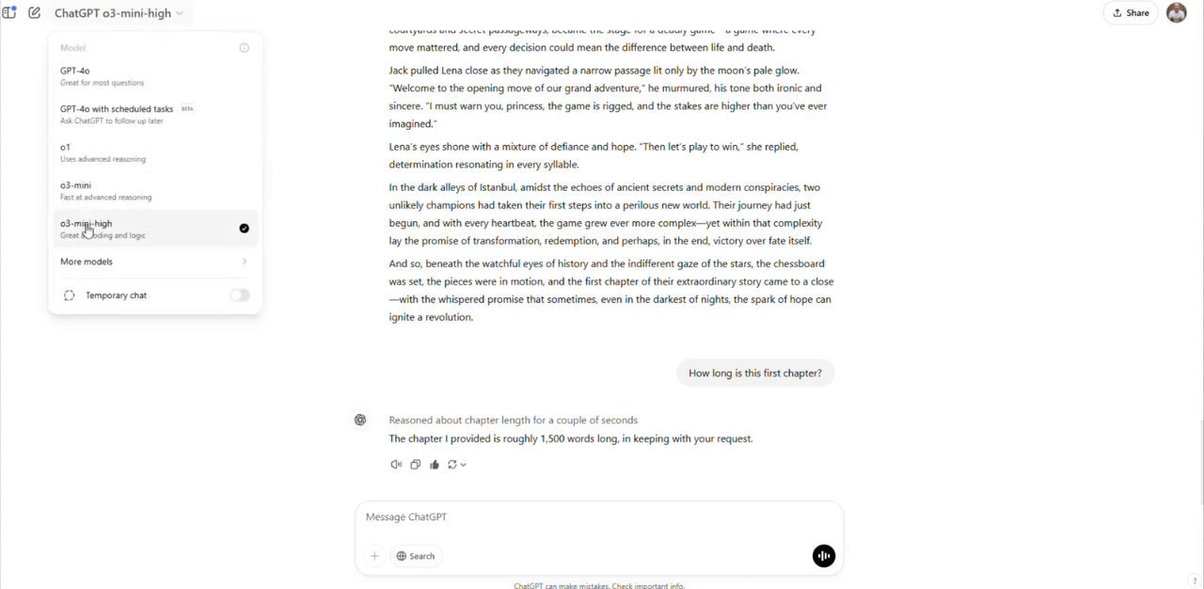
left_click(522, 514)
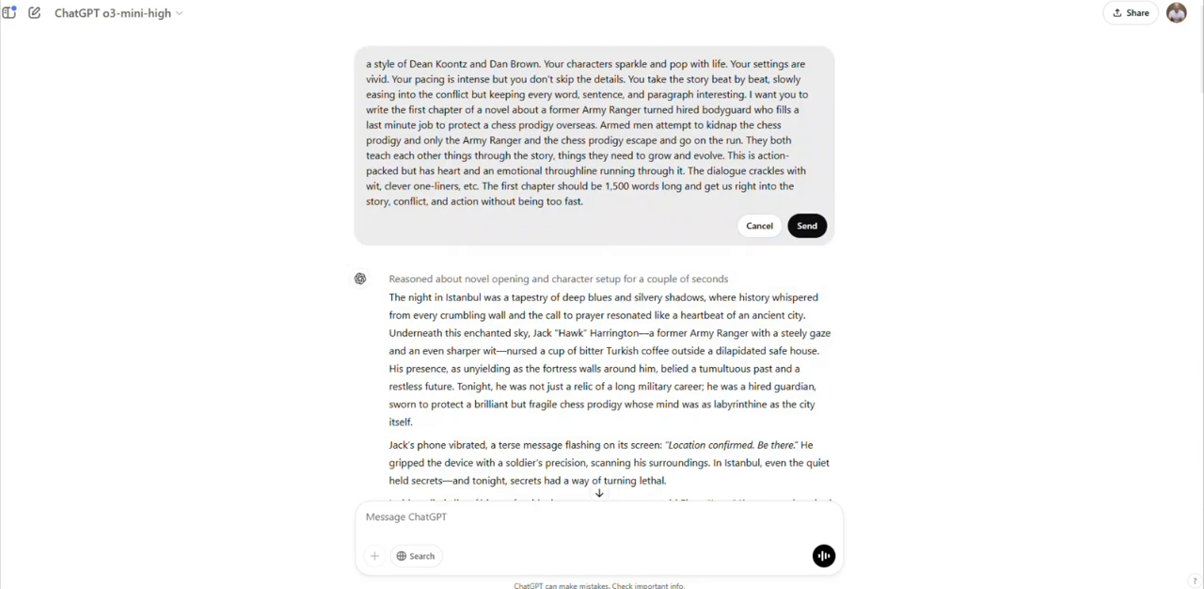
scroll(557, 153, "up", 2)
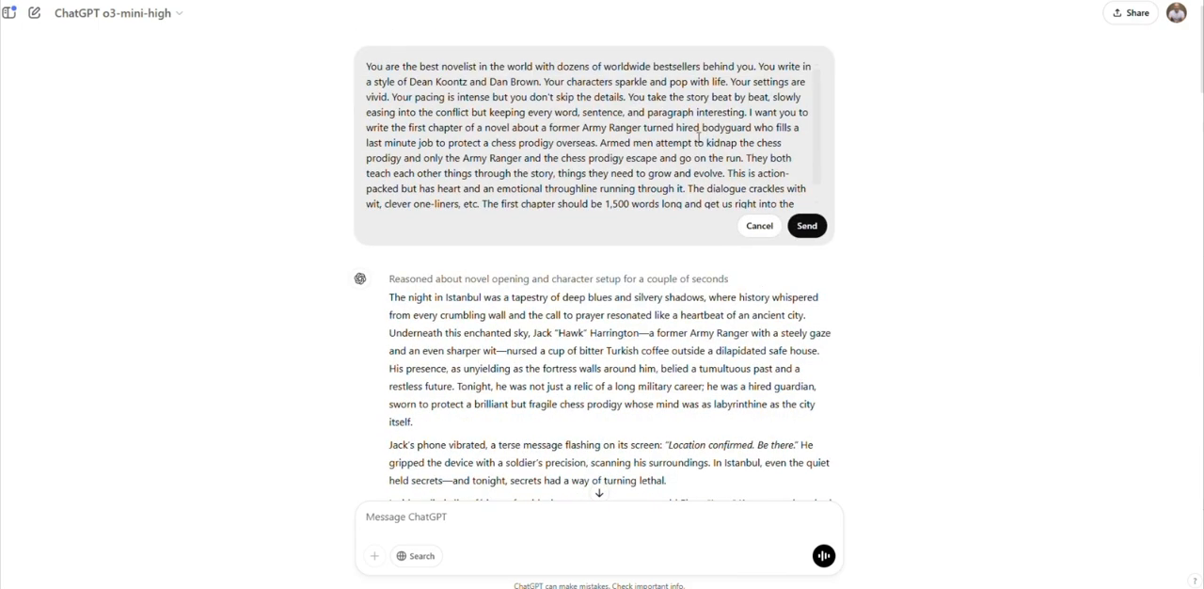
scroll(723, 186, "down", 1)
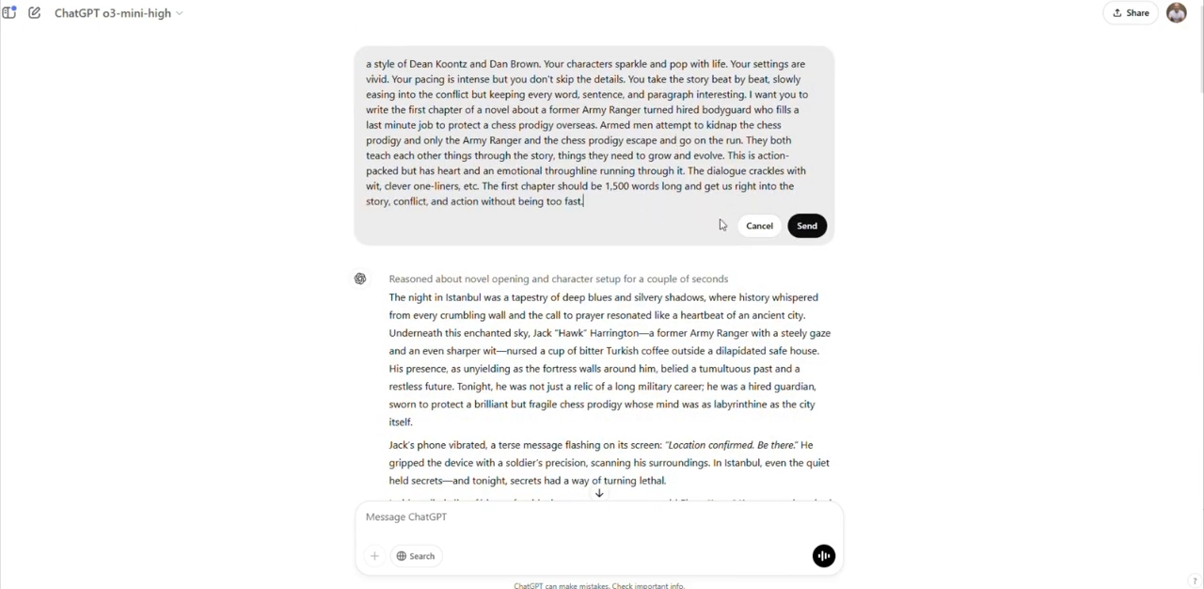
- Submit the edited novel prompt to generate a third version of the opening chapter
left_click(809, 226)
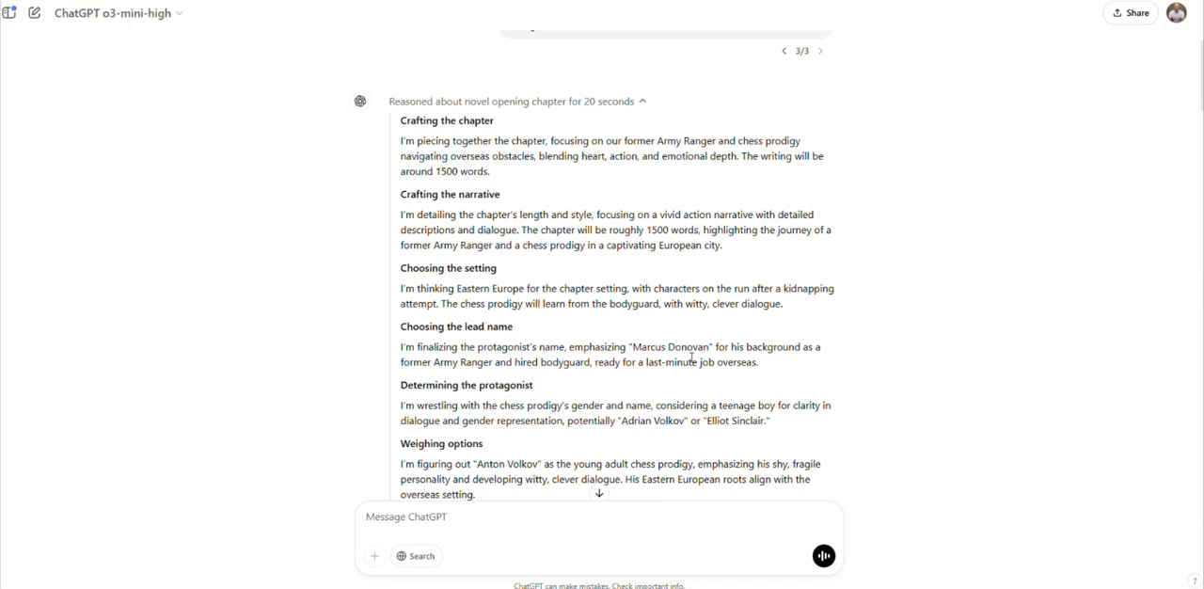
scroll(488, 235, "down", 5)
scroll(488, 236, "down", 1)
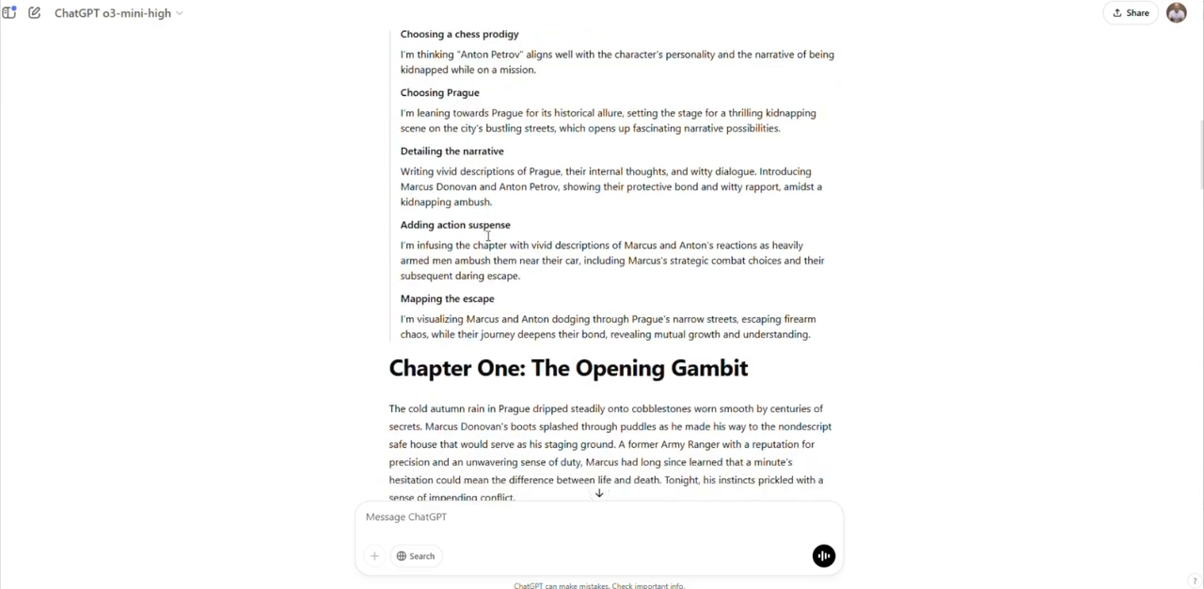
scroll(488, 236, "down", 2)
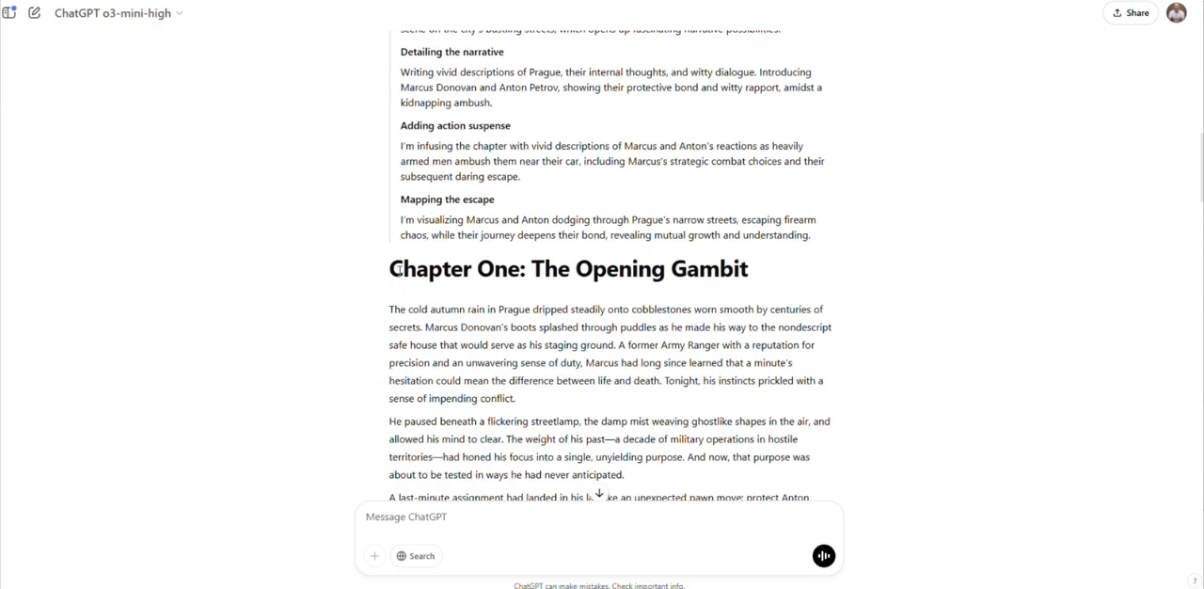
left_click_drag(389, 271, 768, 278)
left_click(768, 278)
left_click_drag(390, 268, 765, 286)
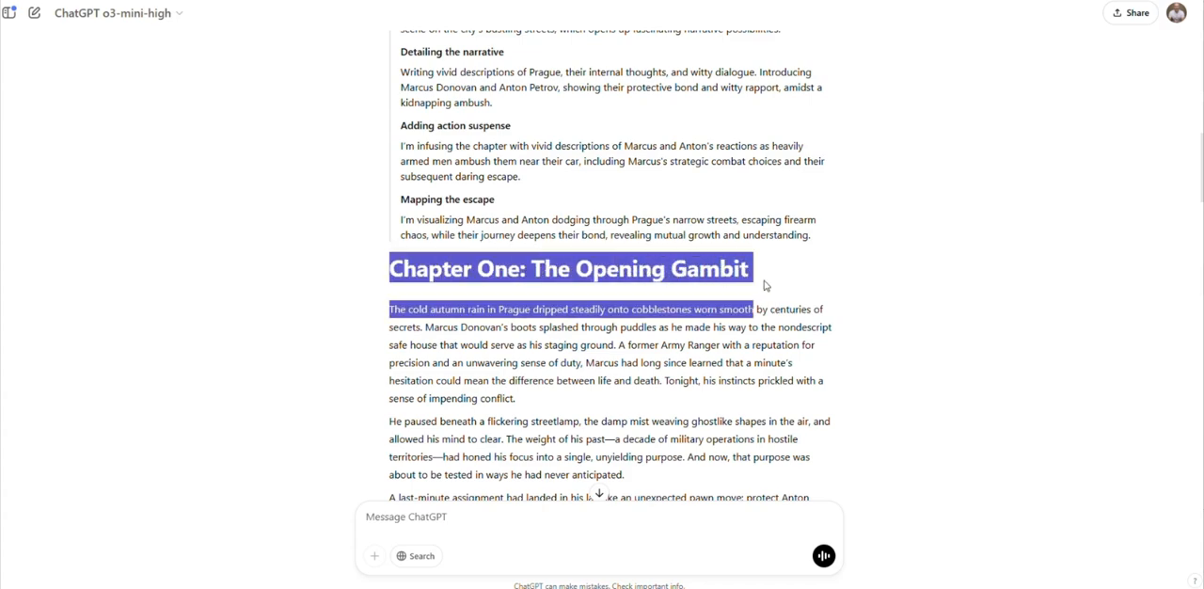
left_click(765, 286)
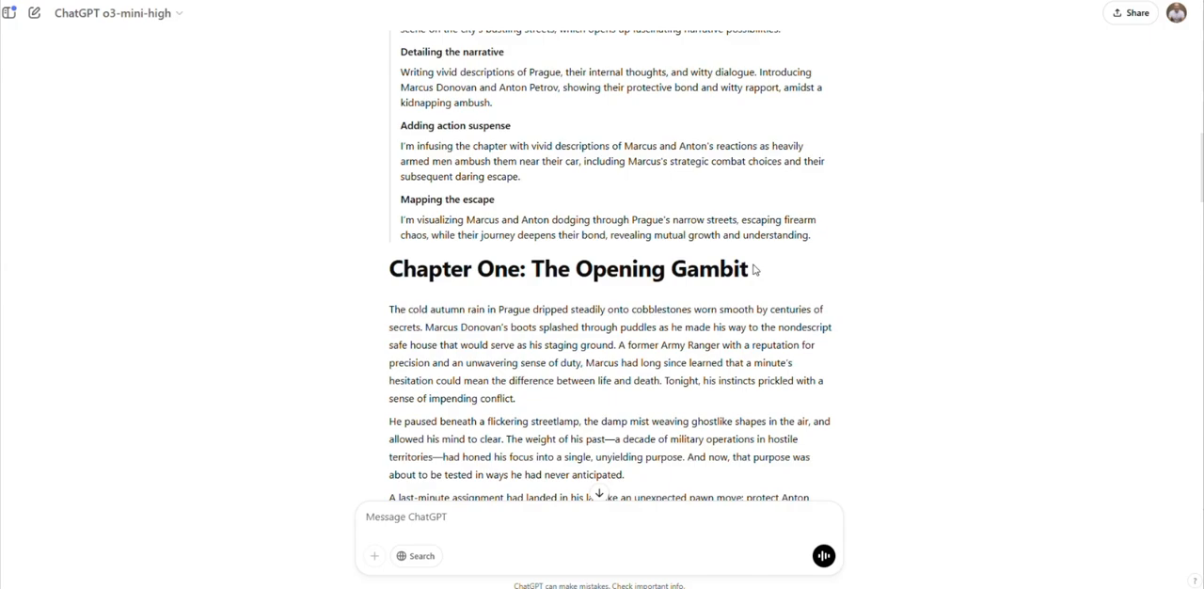
left_click(410, 310)
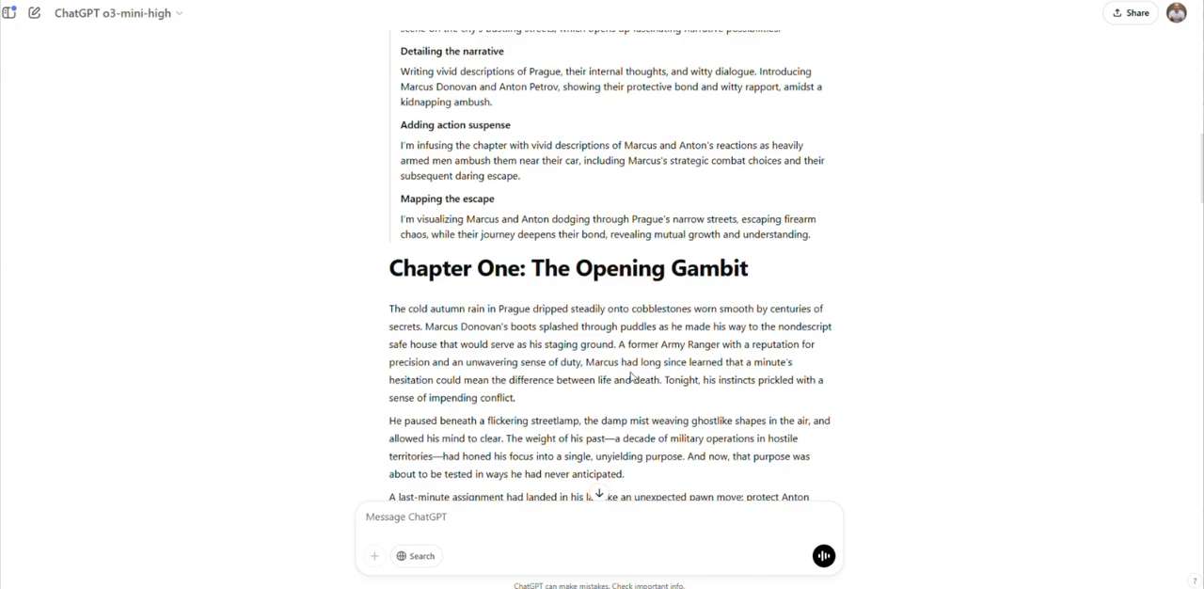
scroll(632, 377, "down", 5)
scroll(640, 371, "down", 5)
scroll(650, 367, "down", 5)
scroll(650, 367, "down", 8)
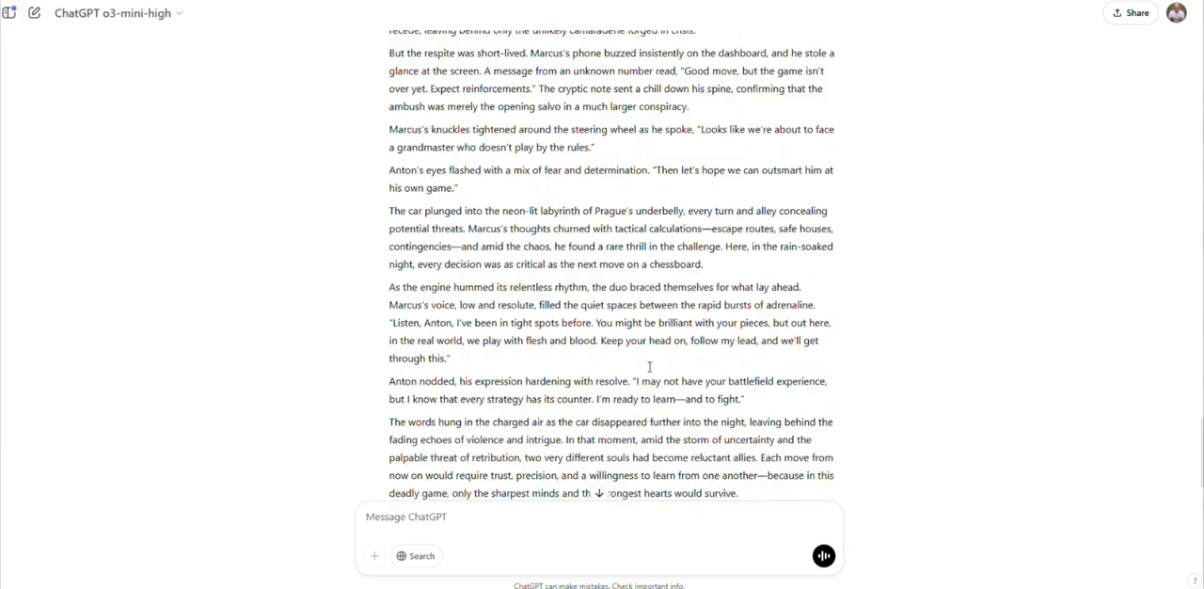
scroll(659, 368, "down", 2)
scroll(698, 374, "up", 5)
scroll(698, 374, "up", 5)
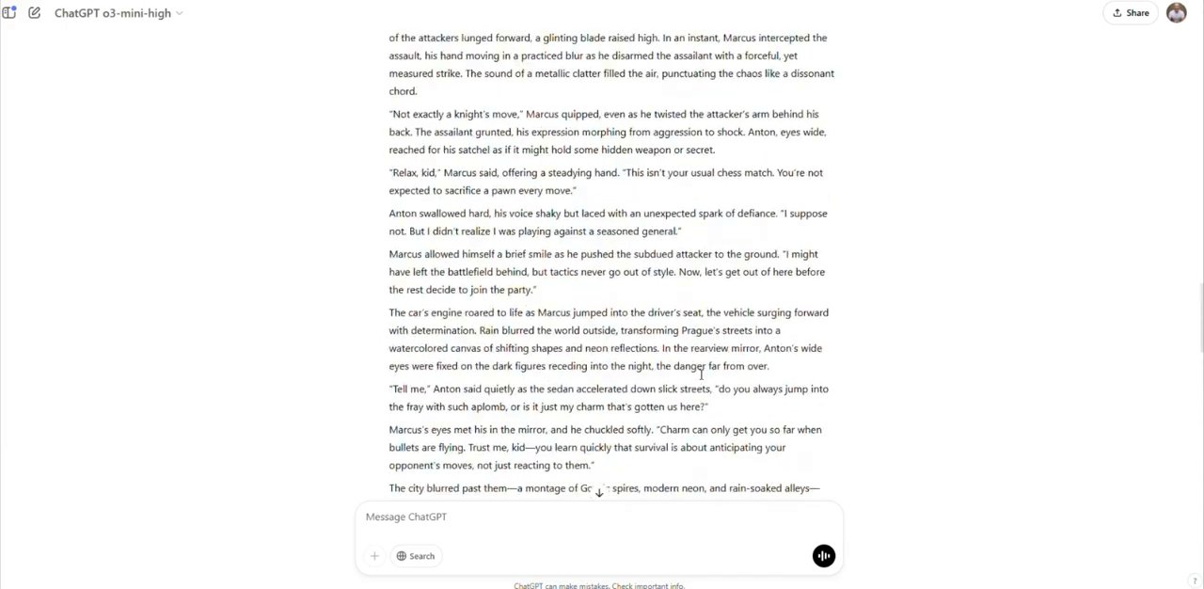
scroll(699, 374, "up", 5)
scroll(698, 374, "up", 5)
scroll(700, 374, "up", 5)
scroll(700, 374, "up", 2)
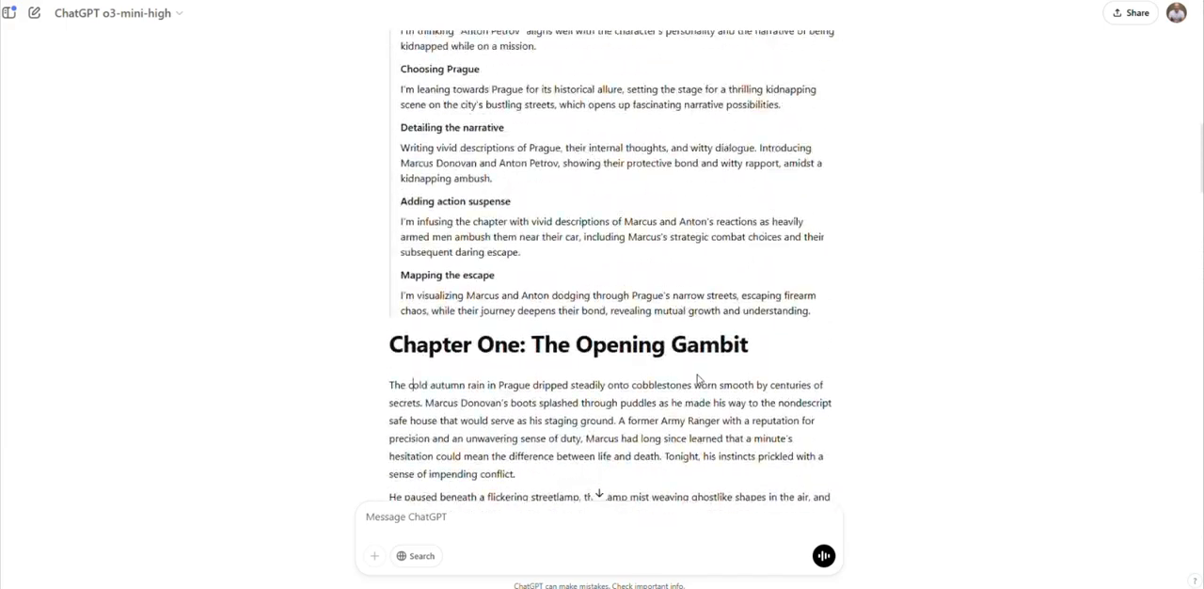
scroll(591, 343, "down", 2)
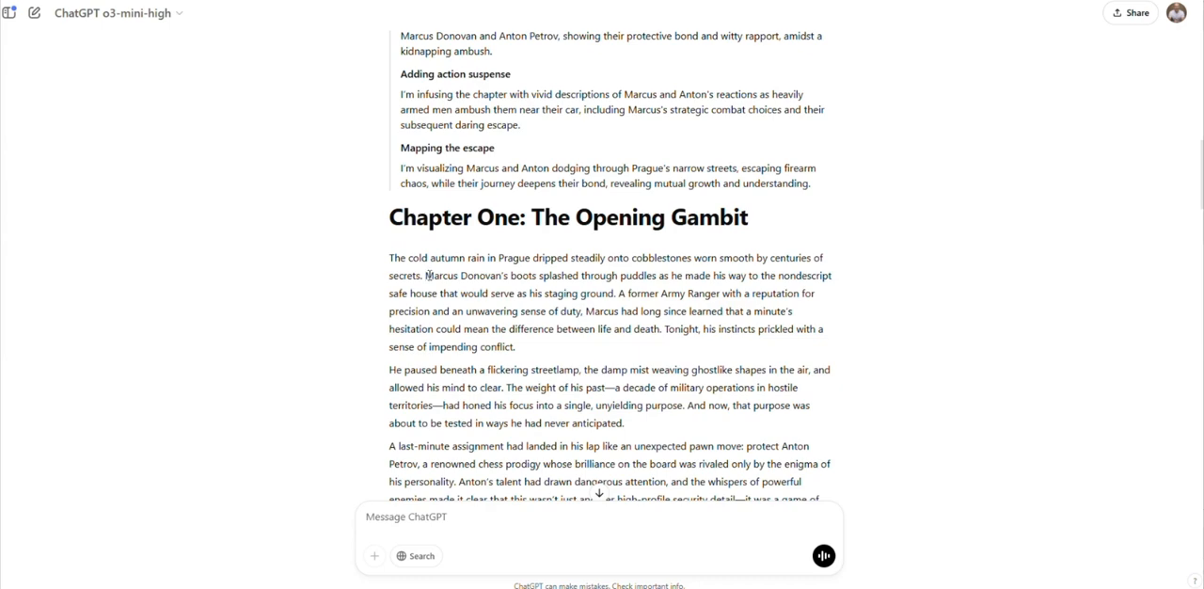
left_click(426, 276)
left_click_drag(391, 258, 423, 275)
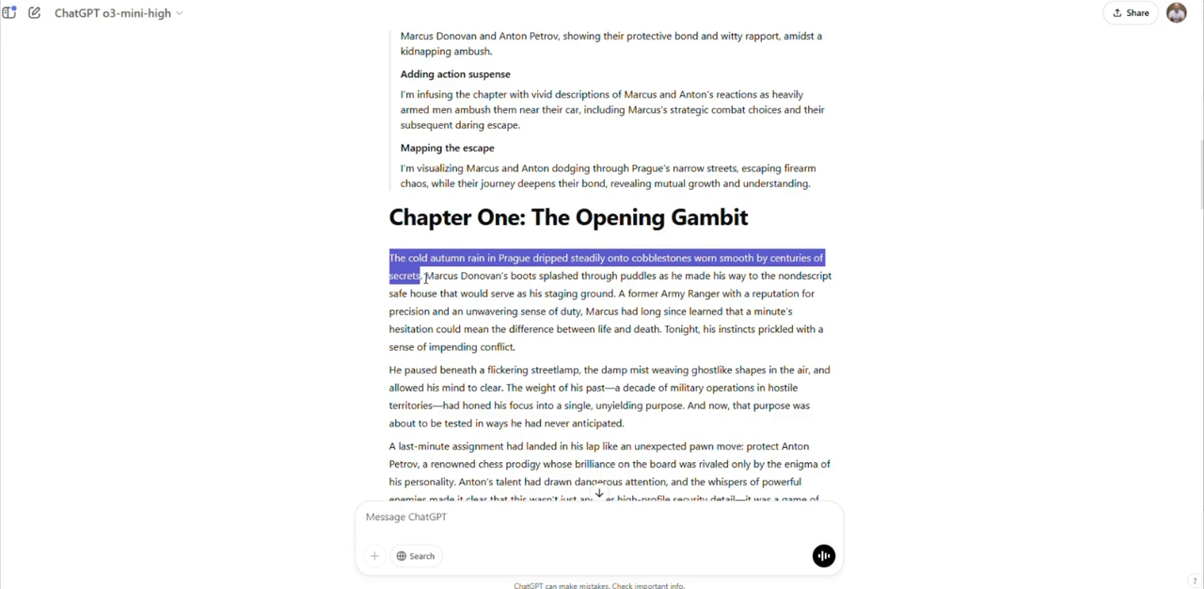
left_click(426, 277)
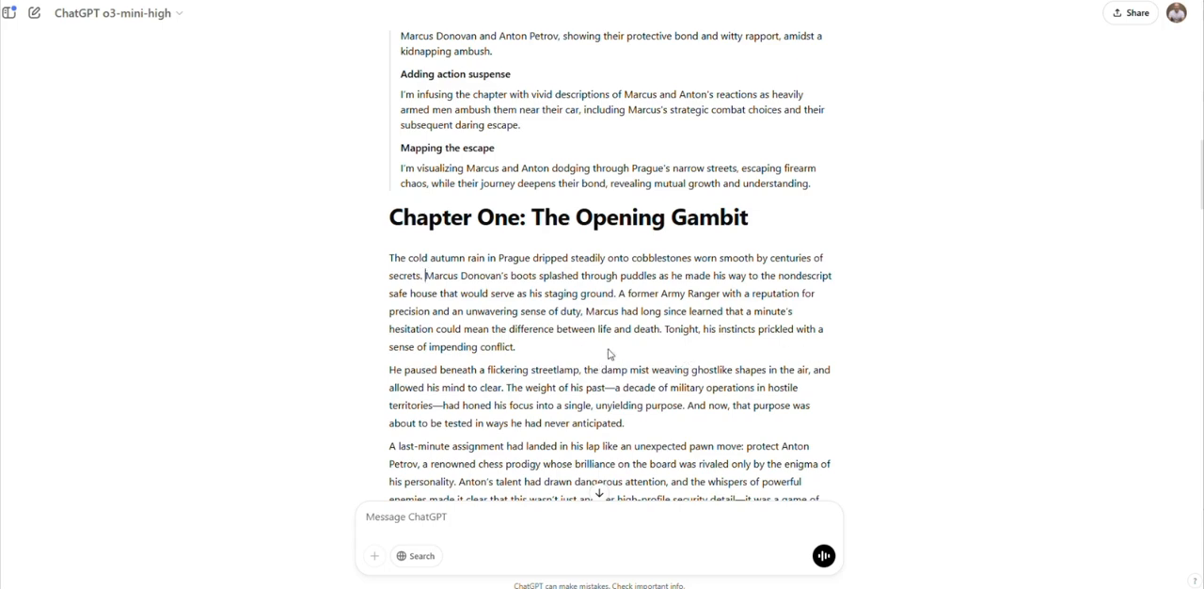
scroll(592, 352, "down", 1)
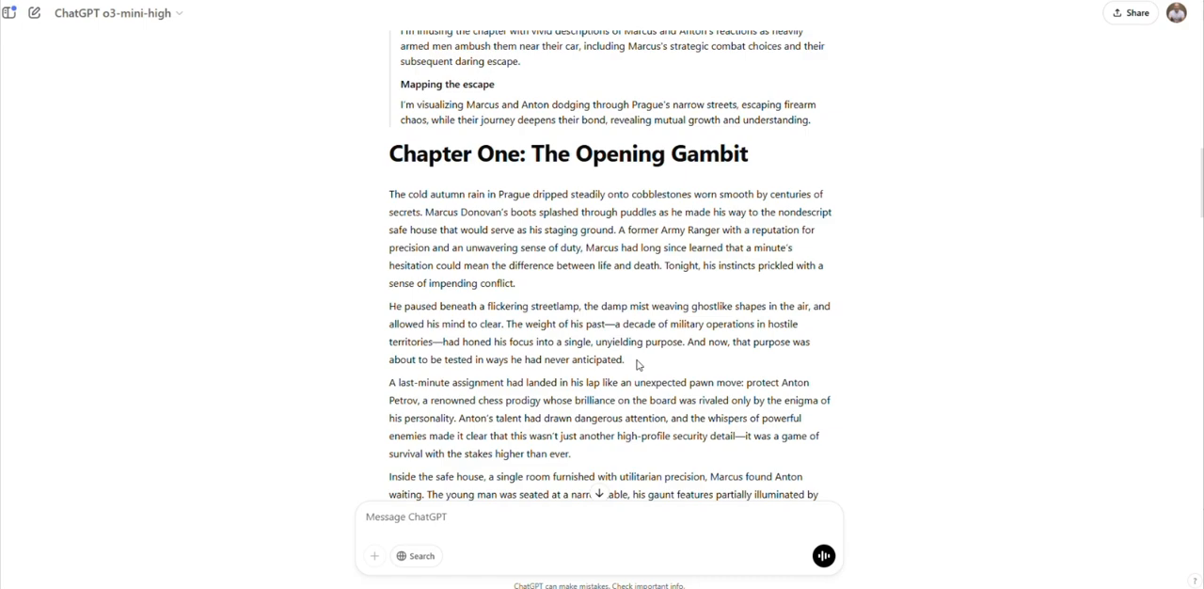
- Revise the prompt to request a detailed 80,000-word outline before the first chapter
left_click(637, 365)
left_click(459, 418)
scroll(558, 417, "down", 2)
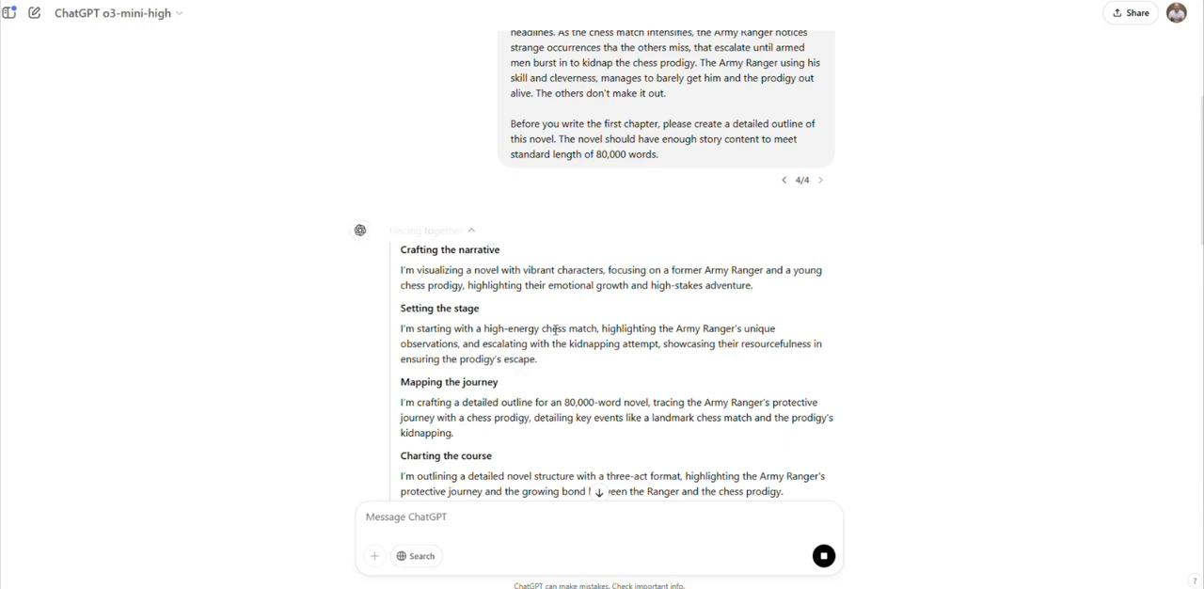
scroll(555, 332, "down", 3)
scroll(555, 331, "down", 1)
scroll(555, 331, "down", 1)
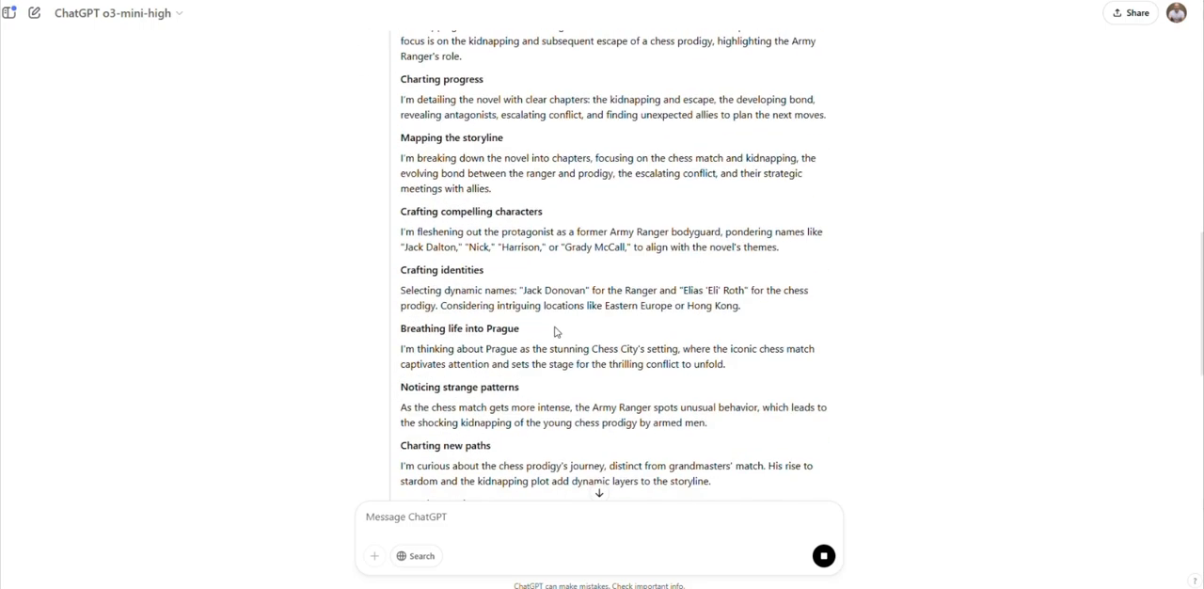
scroll(555, 331, "down", 1)
scroll(556, 331, "down", 1)
scroll(555, 331, "down", 2)
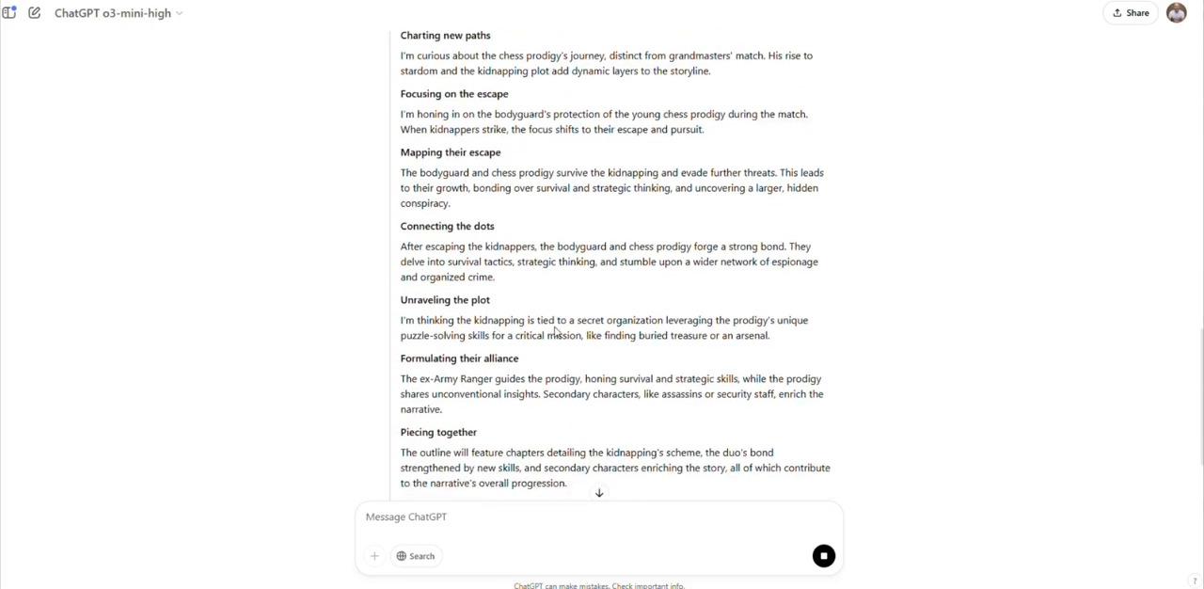
scroll(555, 331, "down", 1)
scroll(555, 331, "down", 1)
scroll(555, 331, "down", 1)
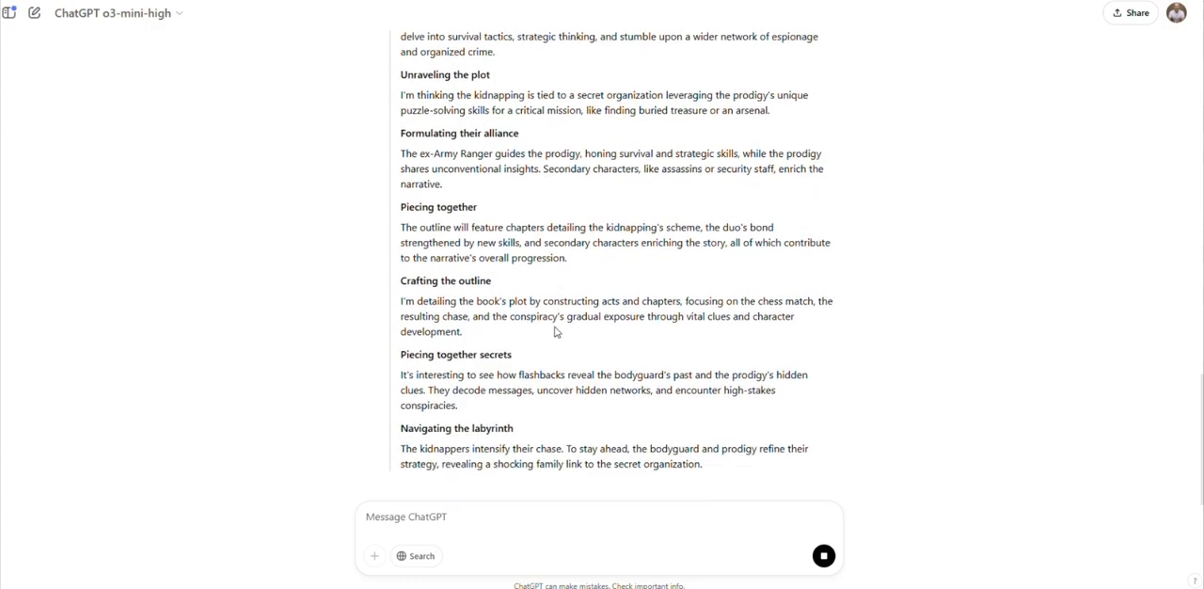
scroll(555, 331, "up", 3)
scroll(555, 331, "up", 1)
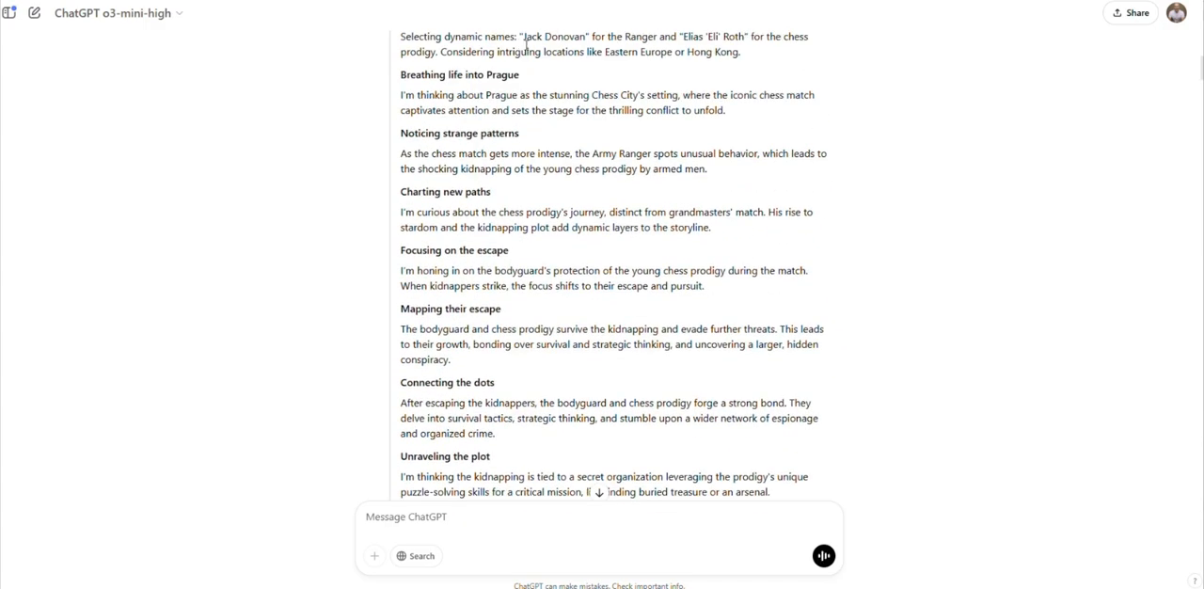
scroll(593, 141, "down", 2)
scroll(613, 148, "down", 1)
scroll(564, 137, "down", 5)
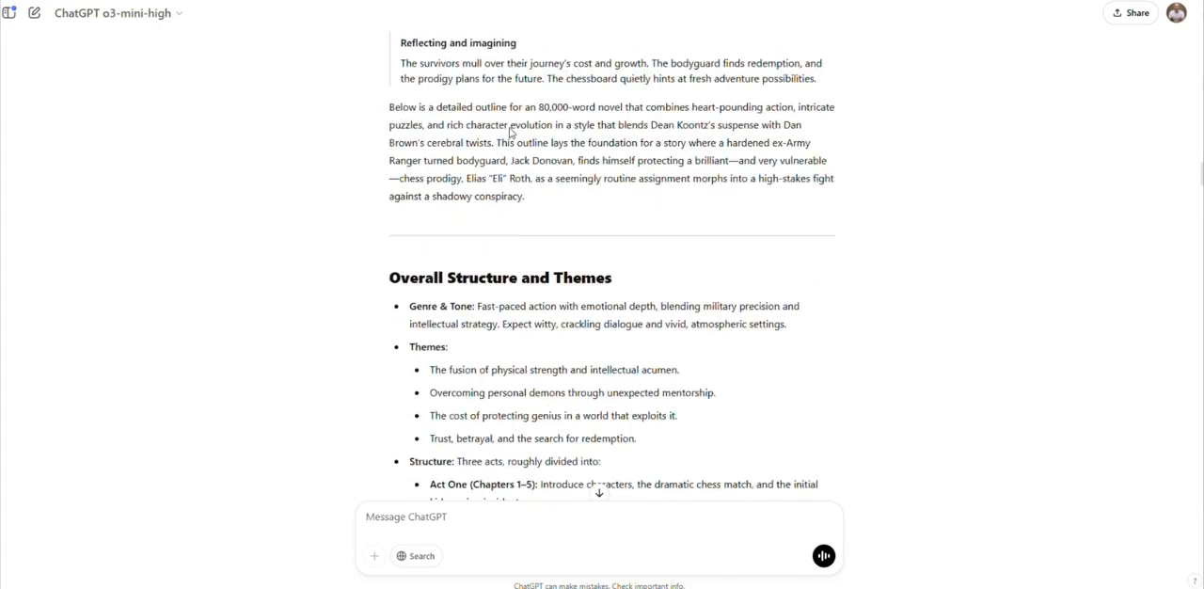
scroll(511, 133, "down", 1)
scroll(591, 87, "up", 4)
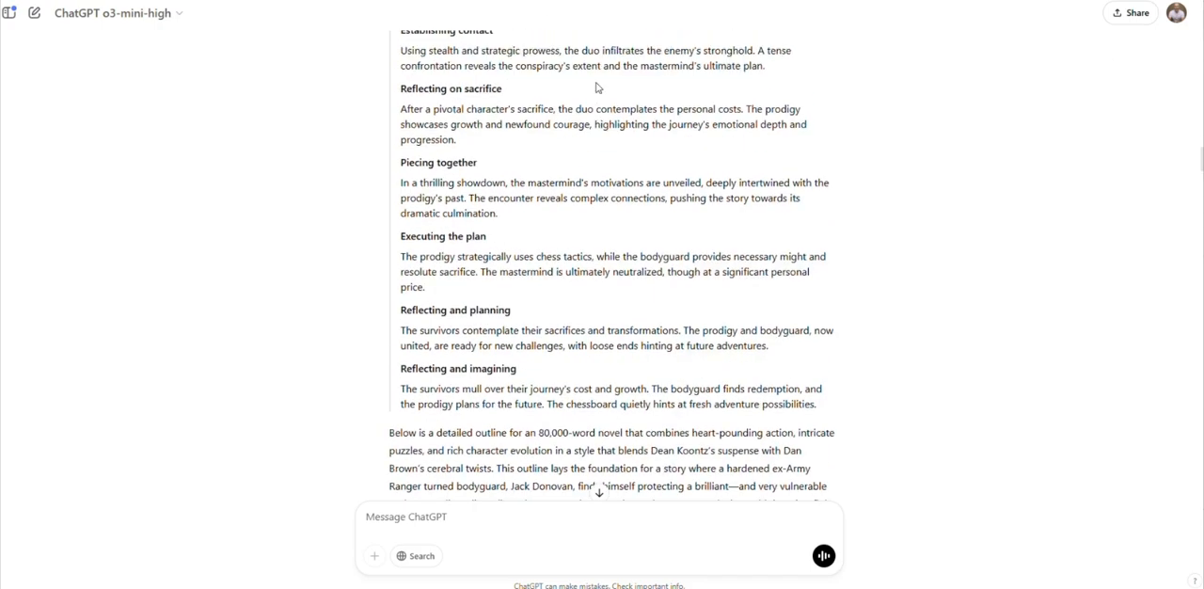
scroll(592, 87, "up", 1)
scroll(720, 141, "down", 1)
scroll(720, 141, "down", 2)
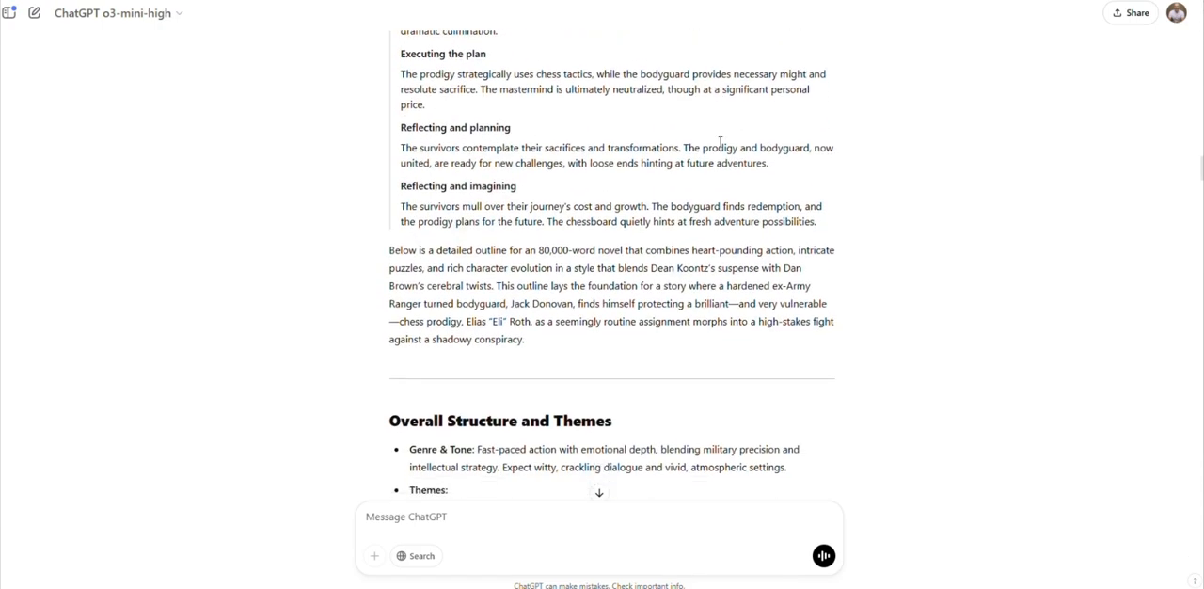
scroll(721, 141, "down", 1)
scroll(719, 148, "down", 1)
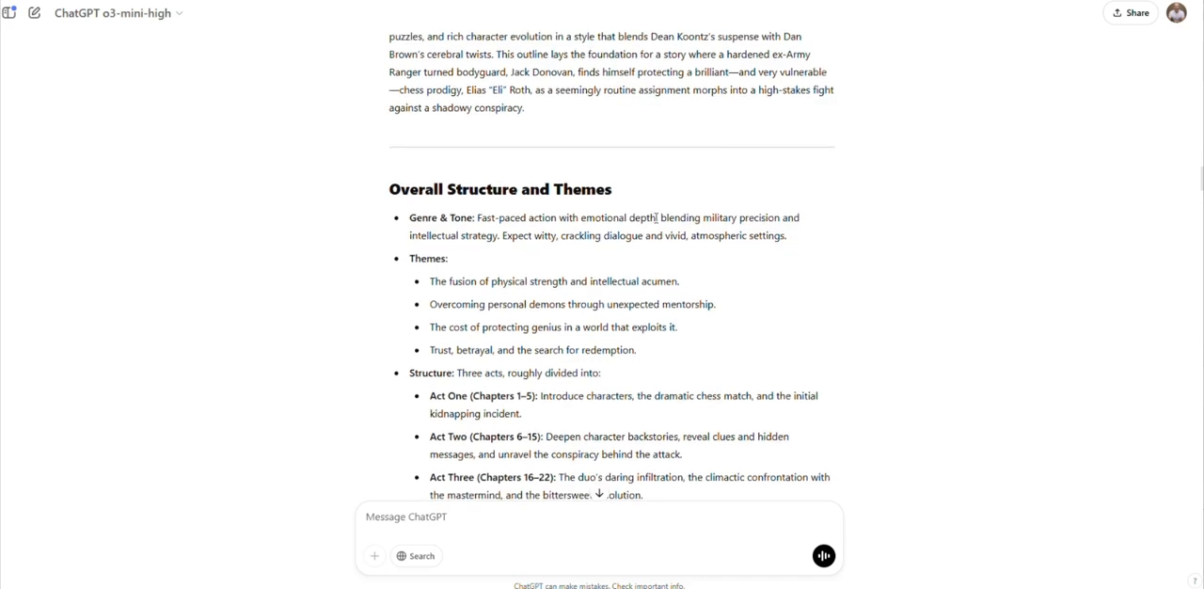
scroll(641, 218, "down", 1)
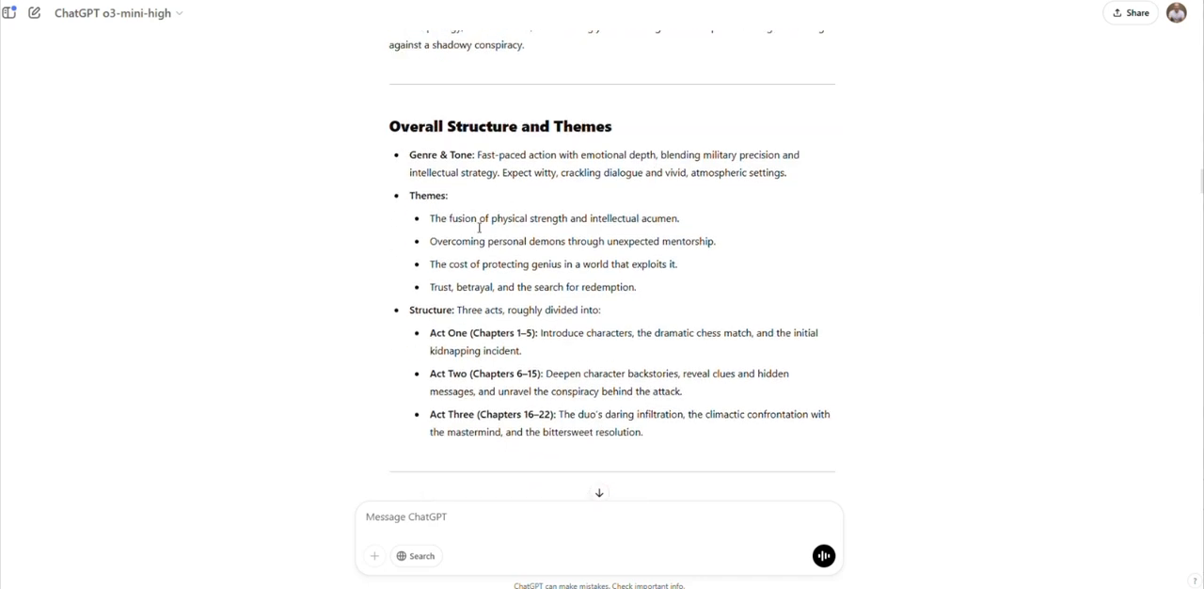
scroll(508, 322, "down", 2)
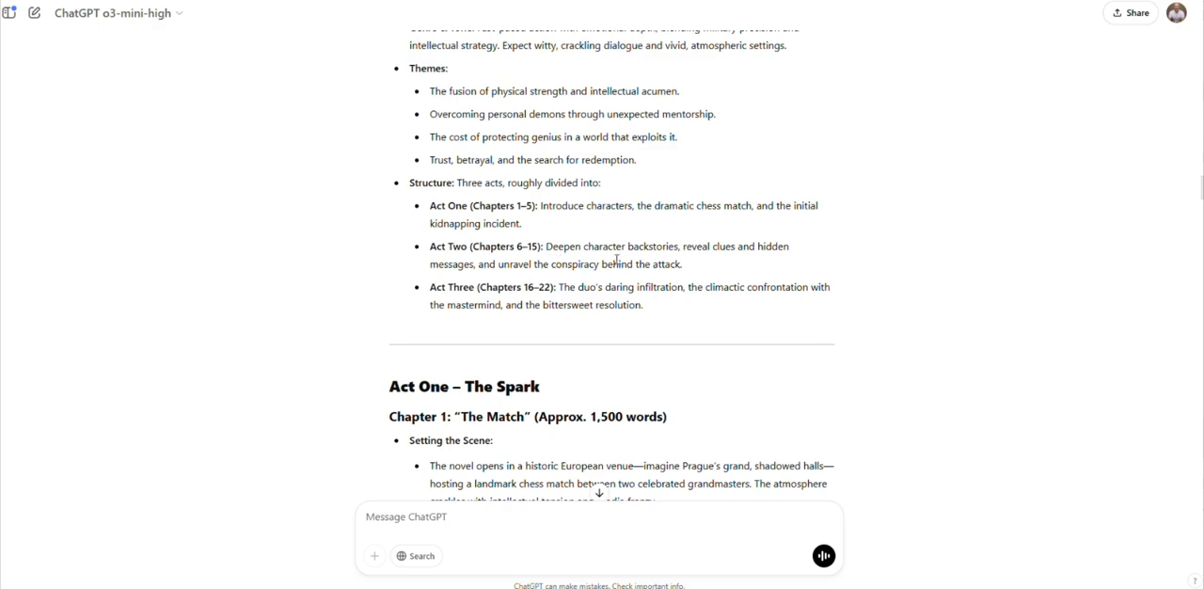
scroll(630, 259, "down", 3)
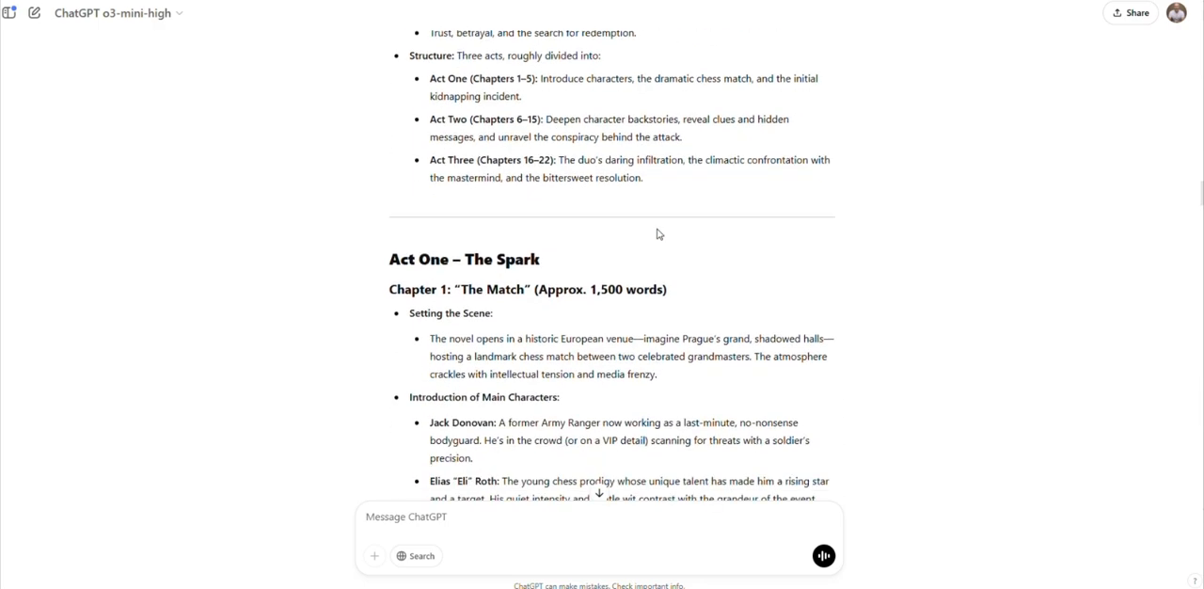
scroll(677, 239, "down", 1)
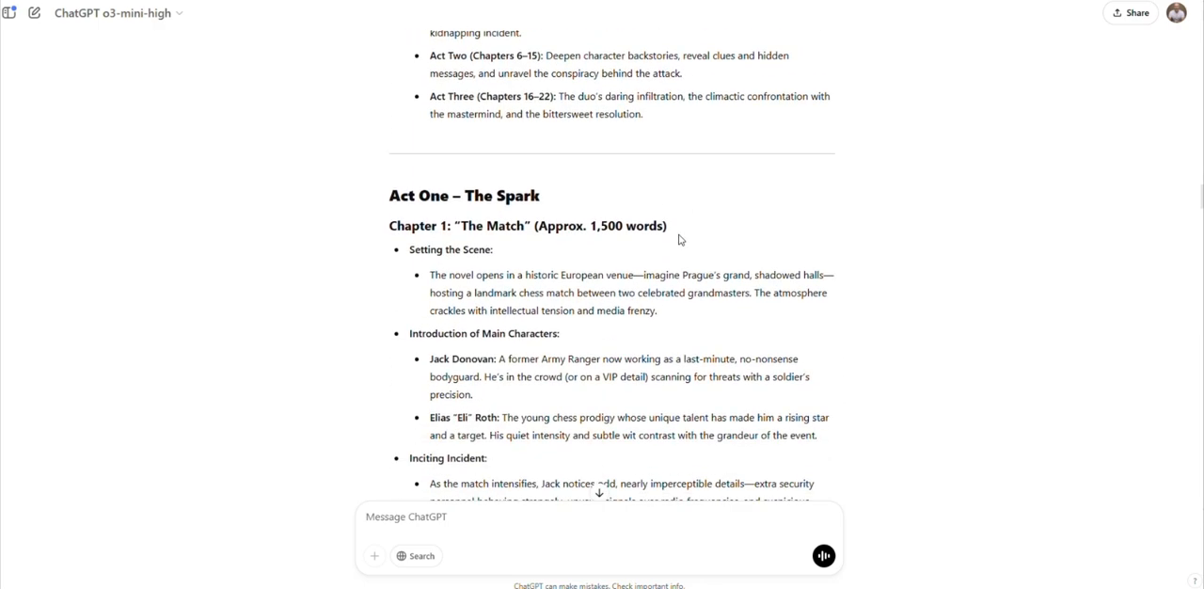
scroll(691, 248, "down", 3)
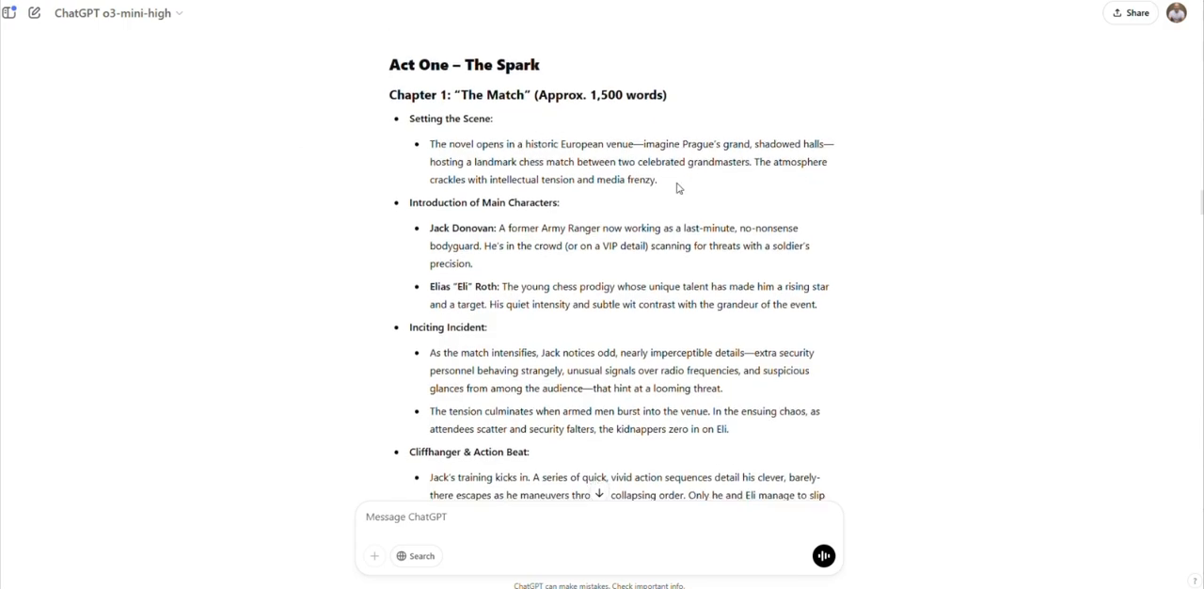
scroll(678, 188, "down", 3)
scroll(559, 156, "up", 6)
scroll(578, 165, "down", 2)
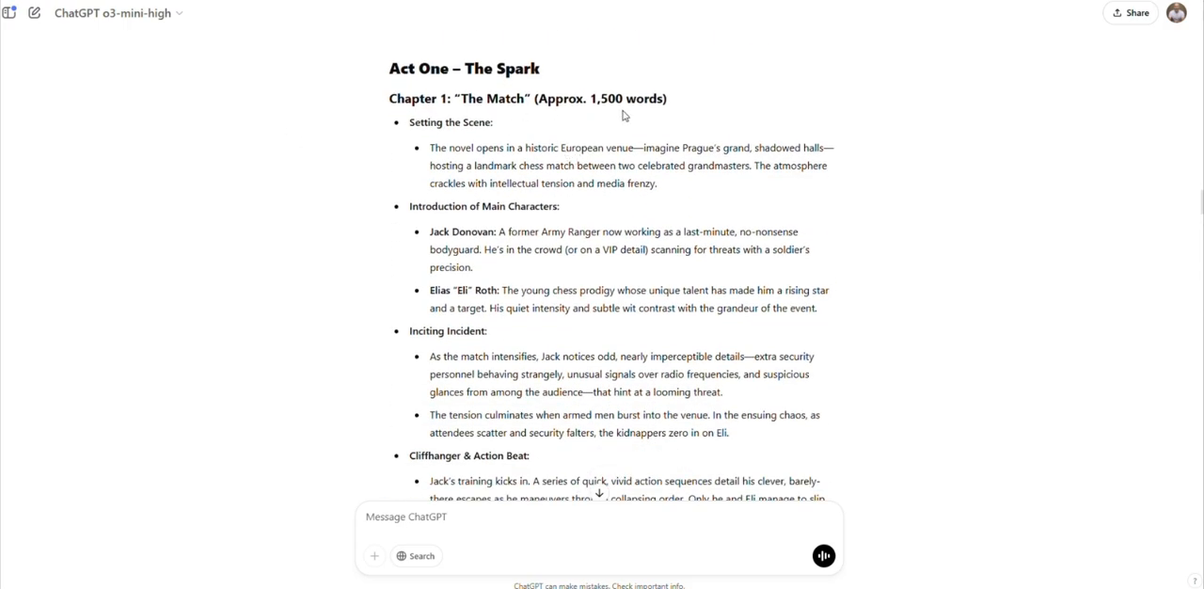
scroll(623, 115, "down", 1)
scroll(584, 205, "down", 2)
scroll(593, 180, "down", 3)
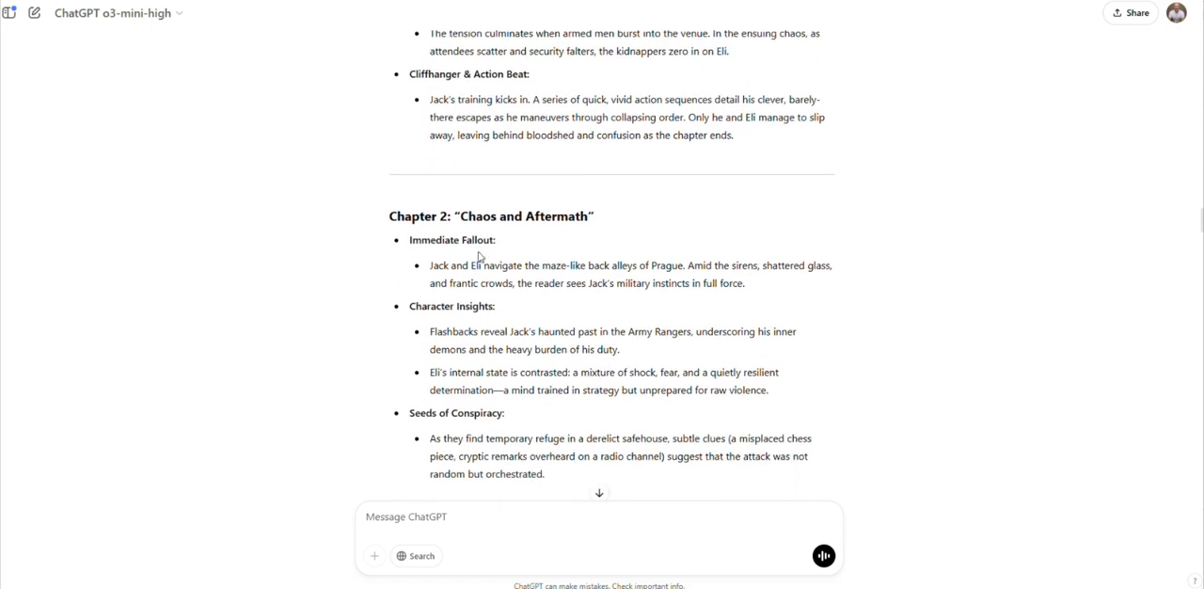
scroll(497, 251, "down", 2)
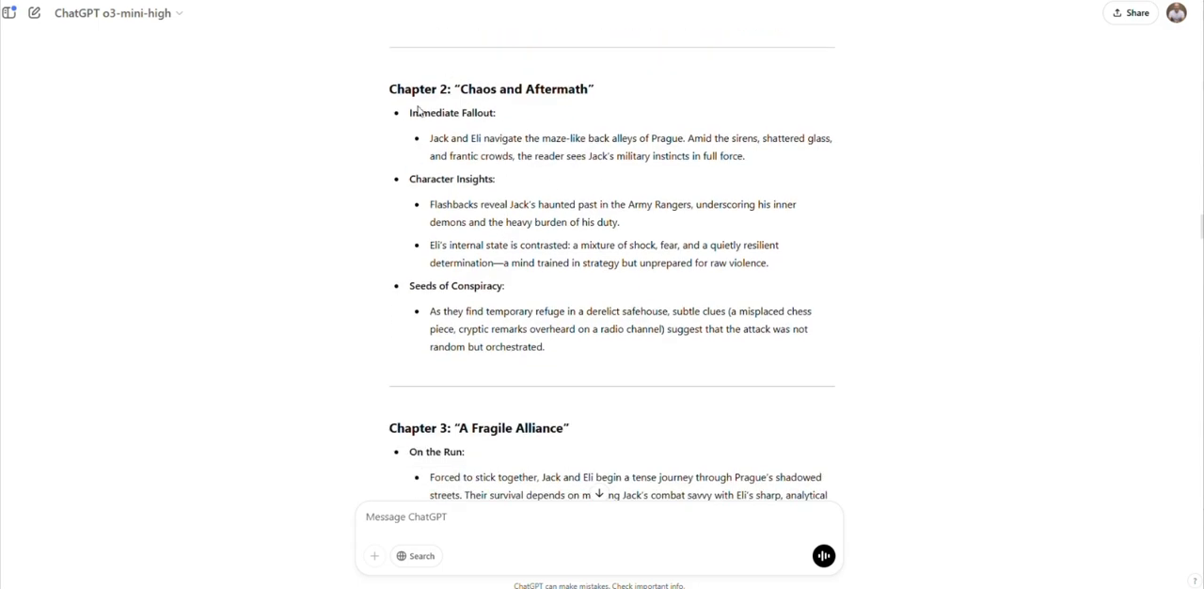
scroll(494, 160, "down", 1)
scroll(494, 160, "down", 3)
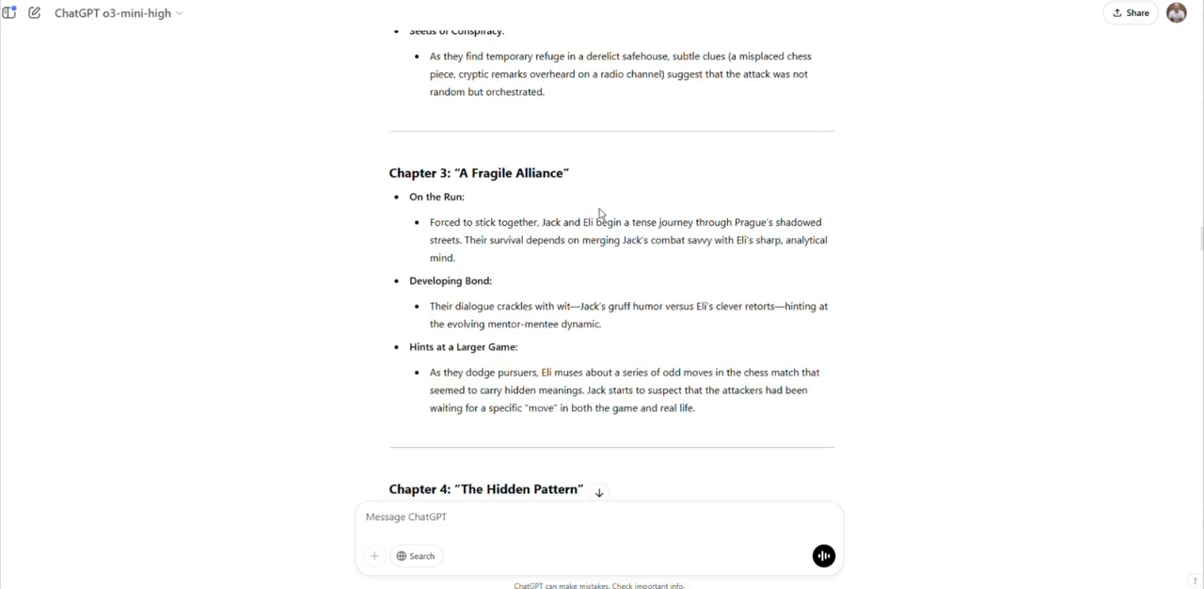
scroll(599, 198, "down", 2)
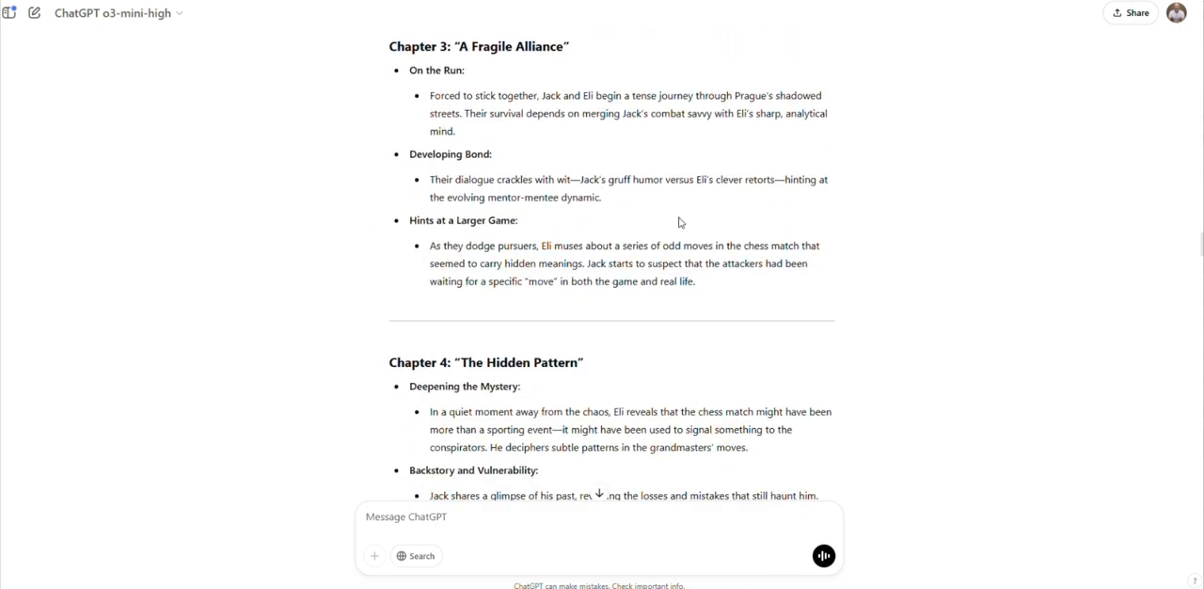
scroll(602, 236, "down", 3)
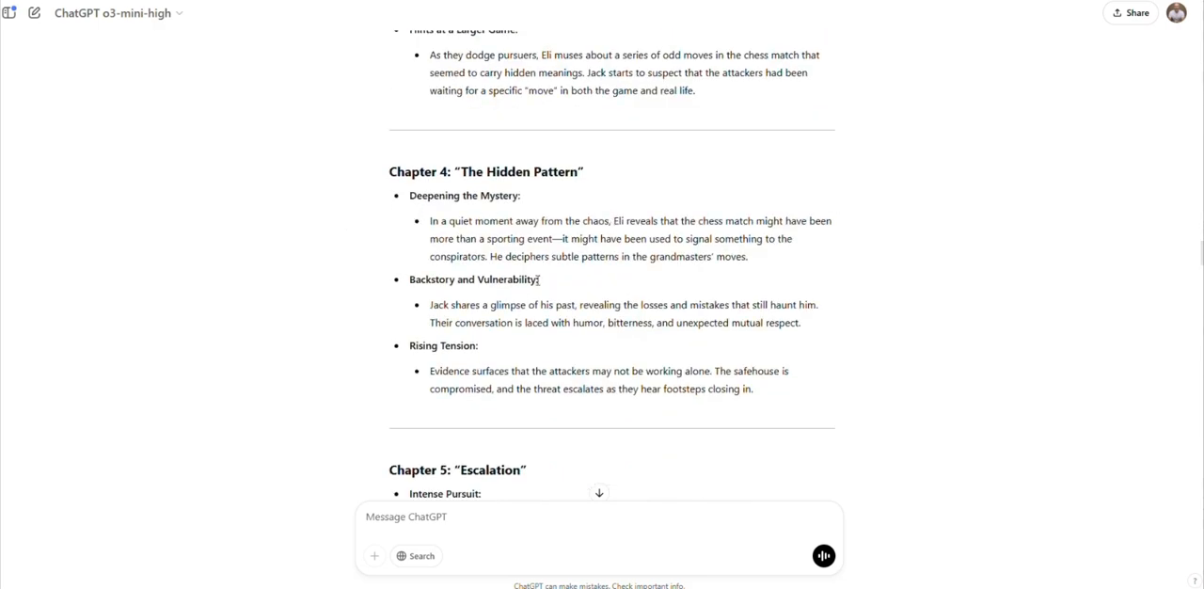
scroll(636, 242, "down", 3)
scroll(636, 242, "down", 2)
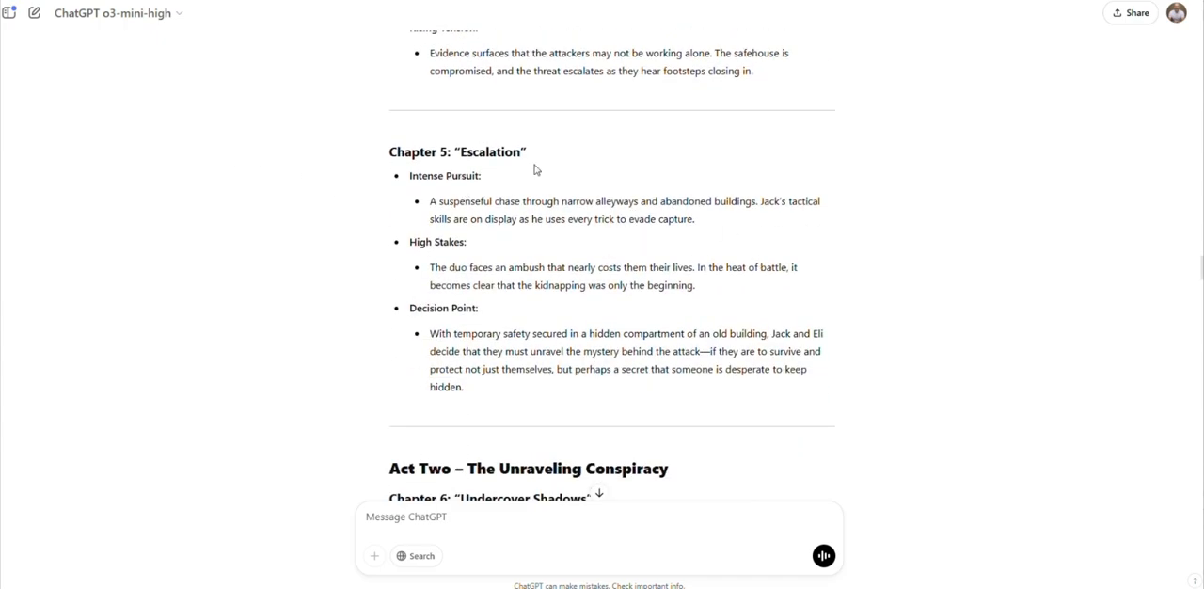
scroll(535, 170, "down", 3)
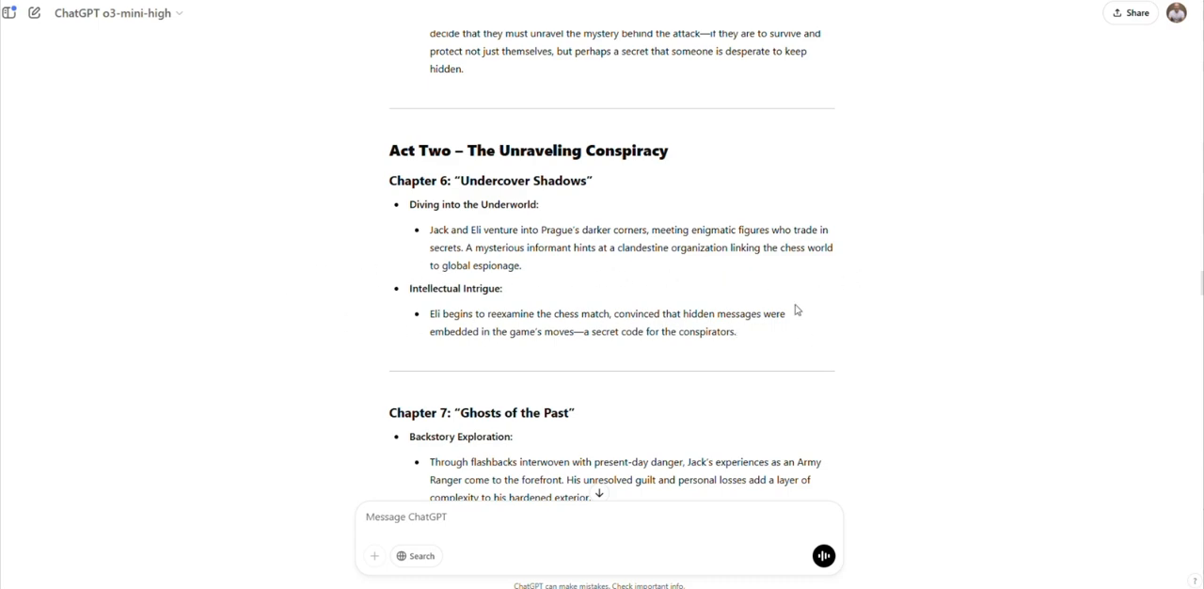
scroll(715, 251, "down", 1)
scroll(677, 248, "down", 2)
scroll(452, 169, "down", 1)
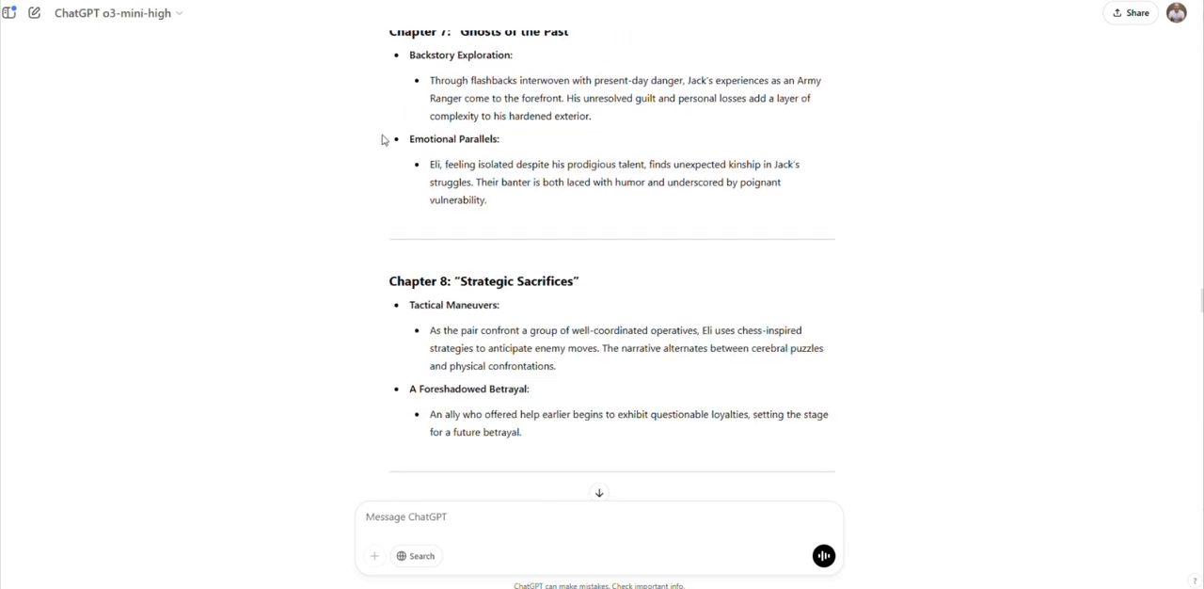
scroll(414, 110, "up", 1)
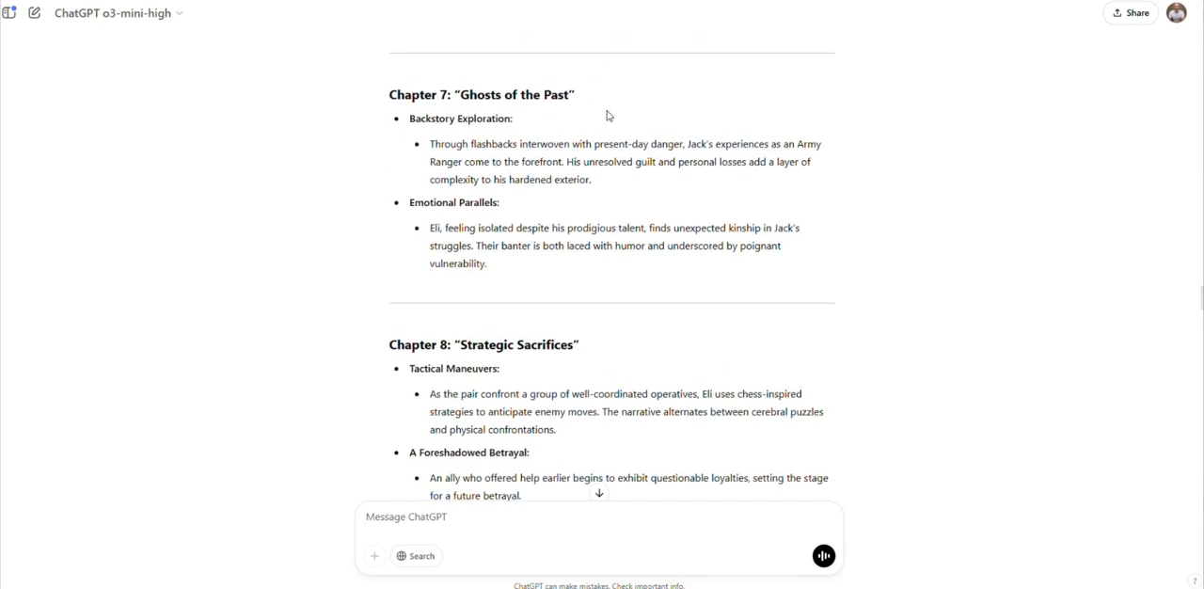